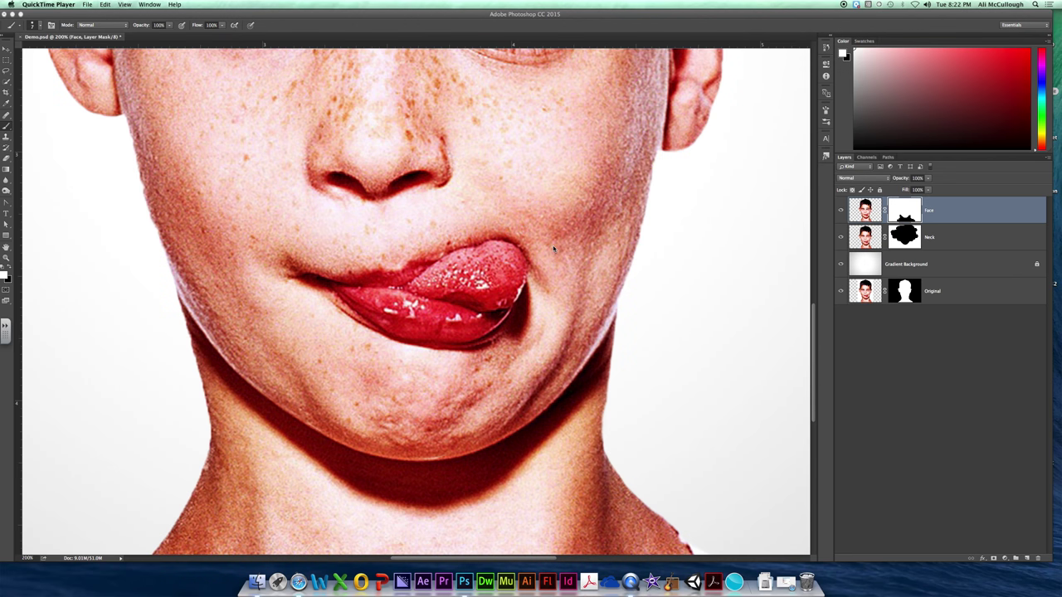
Step: Move the Neck layer below Gradient Background, then return to the Face layer's mask
scroll(426, 236, "up", 6)
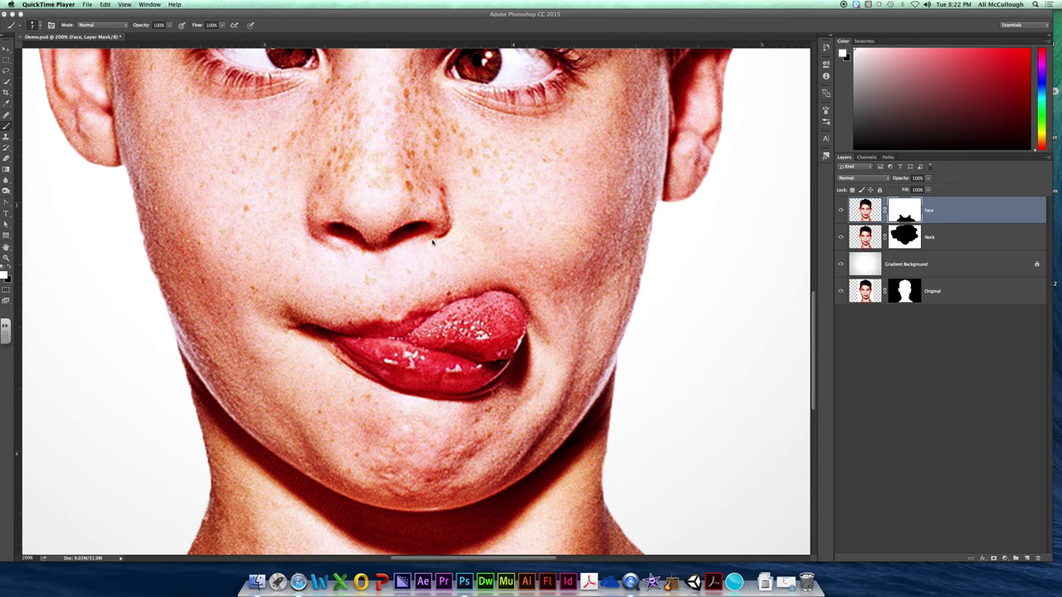
scroll(444, 241, "down", 4)
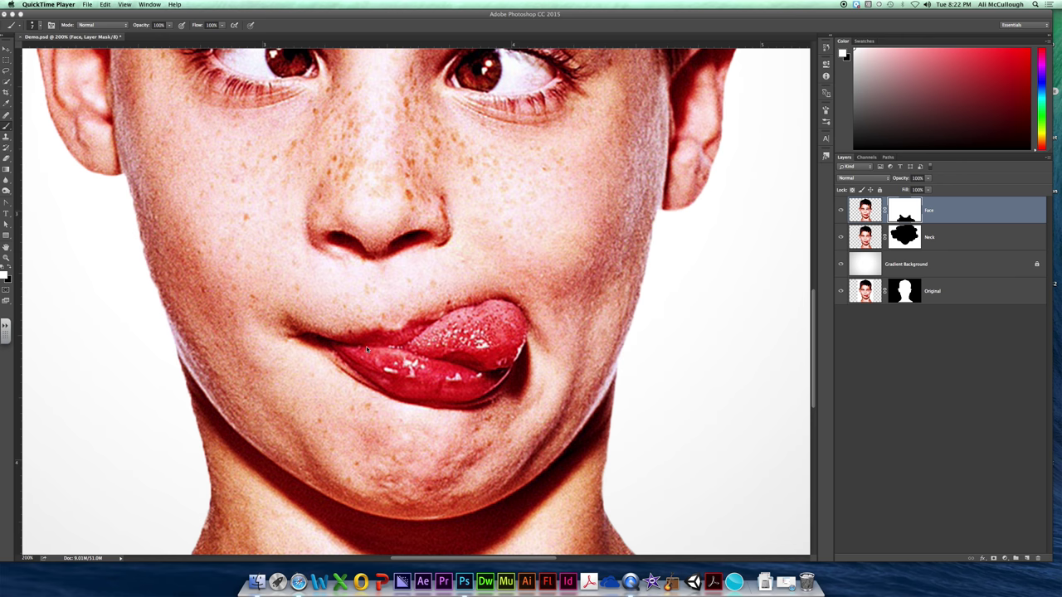
scroll(367, 349, "up", 3)
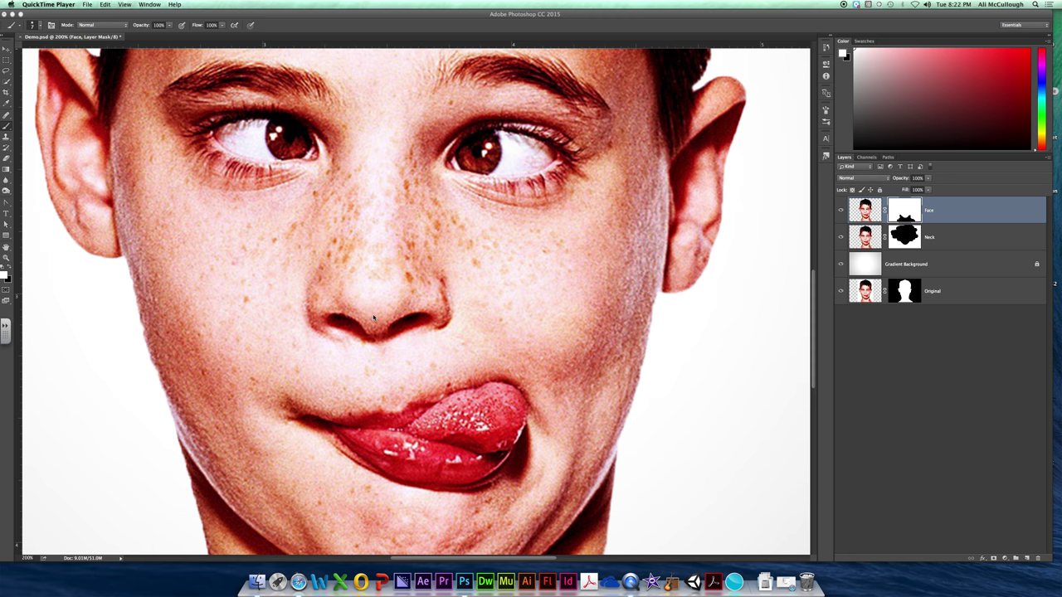
scroll(379, 328, "down", 5)
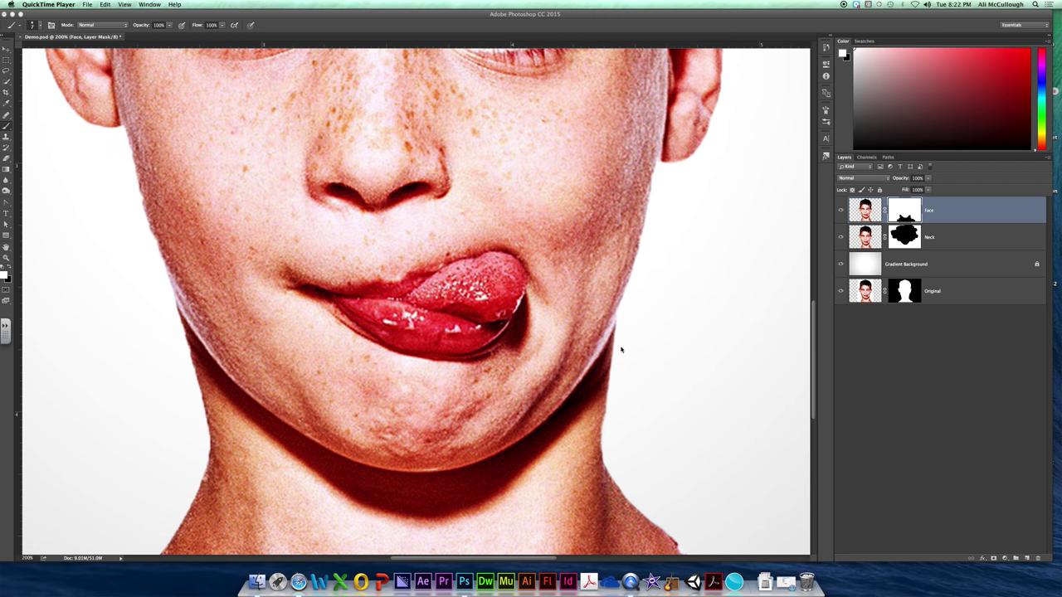
left_click(946, 210)
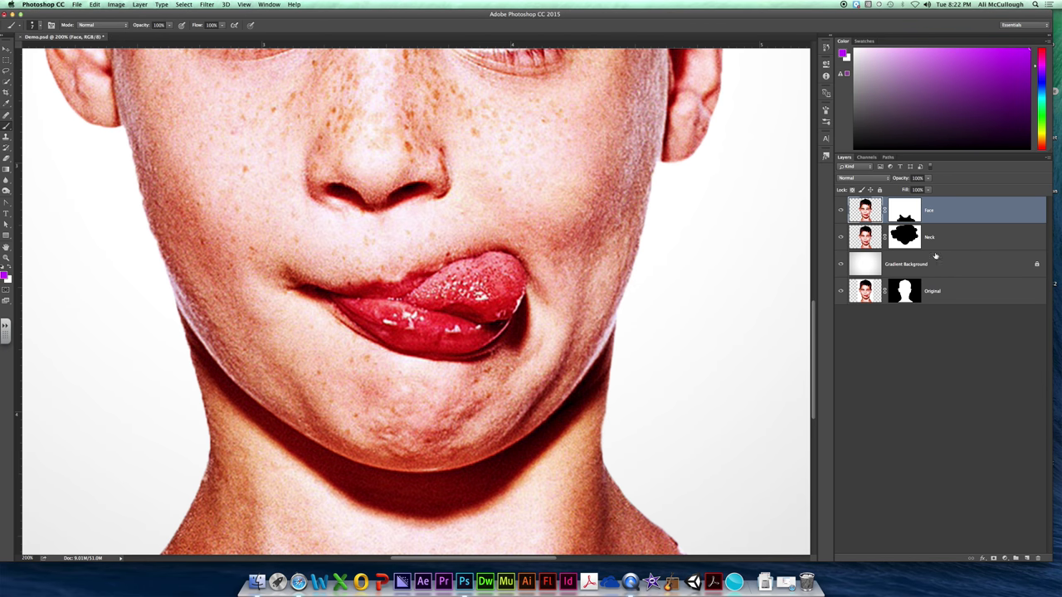
left_click(874, 236)
left_click(875, 236)
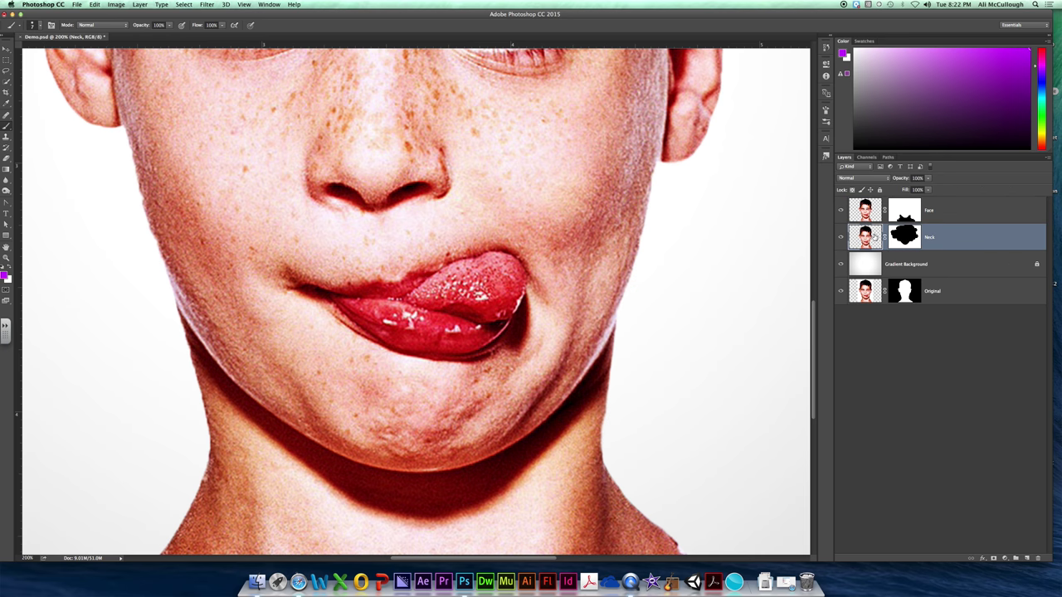
left_click_drag(939, 238, 934, 272)
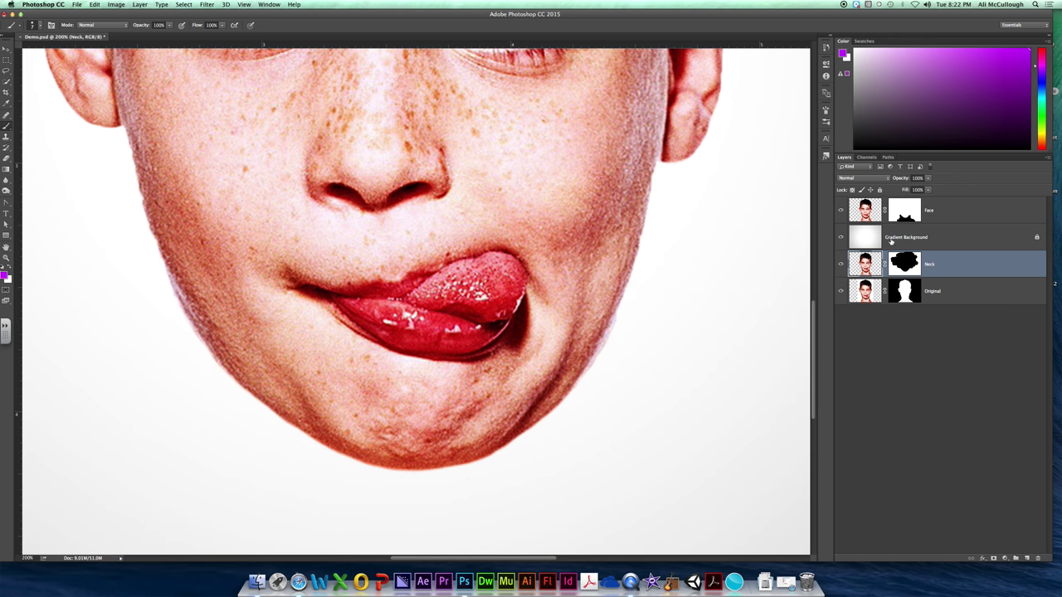
left_click(923, 243)
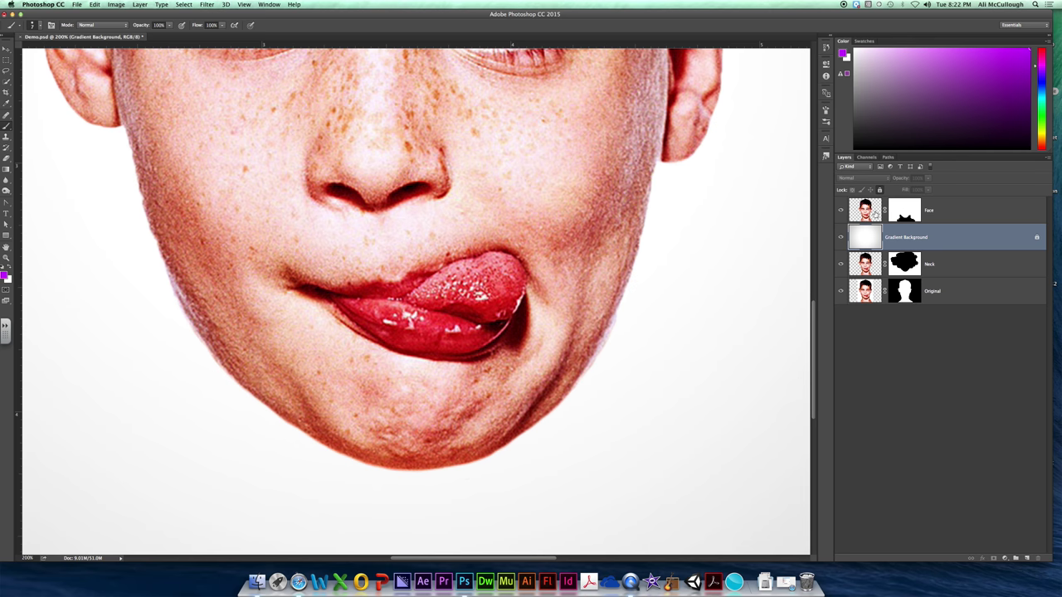
left_click(902, 212)
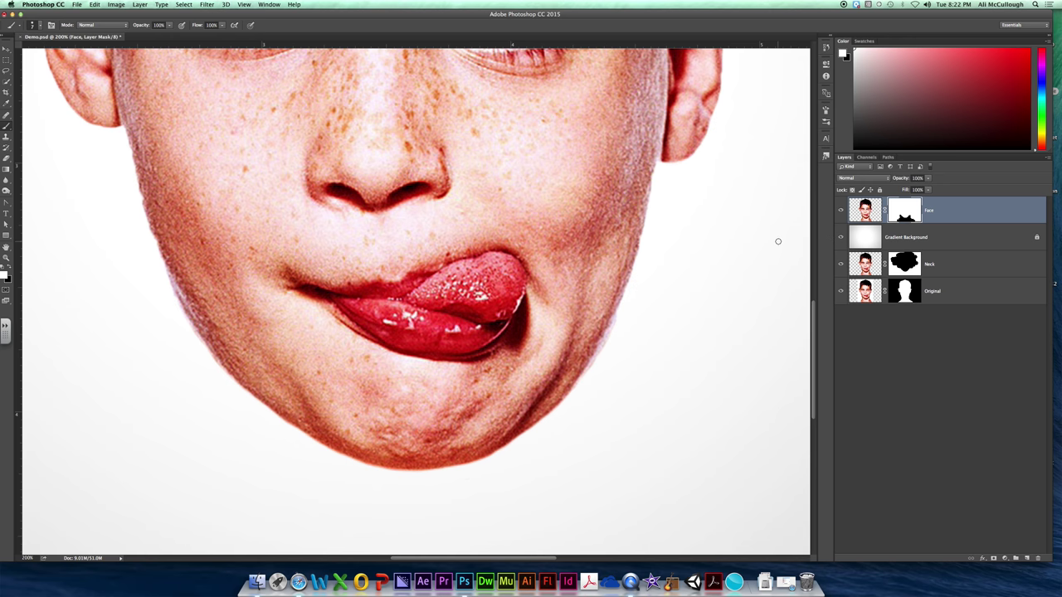
Step: Toggle between the Face layer's mask and image thumbnails, ending on the image pixels
scroll(778, 241, "up", 5)
scroll(372, 155, "up", 5)
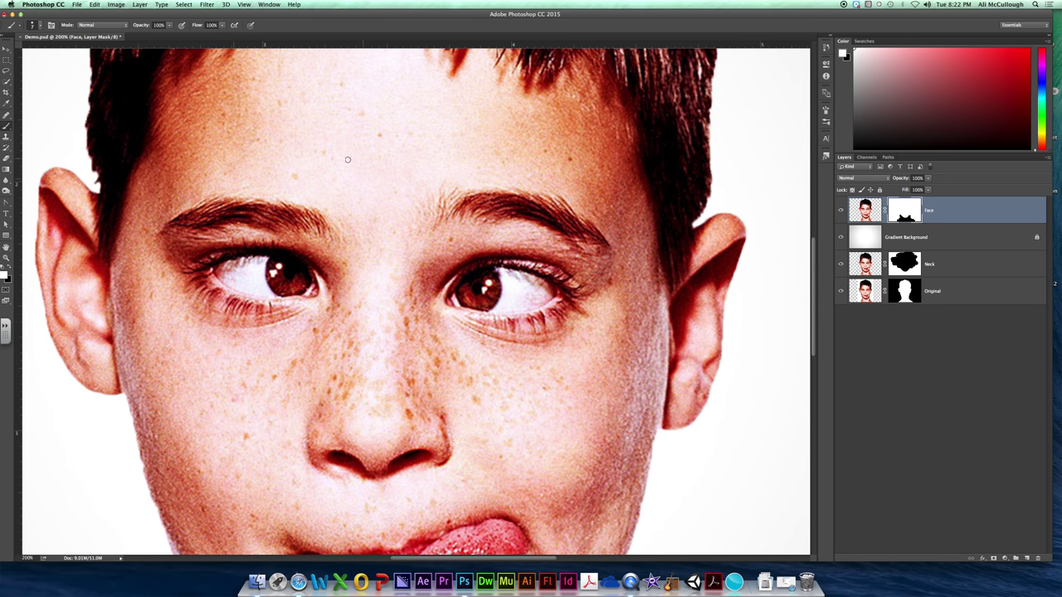
scroll(249, 258, "down", 6)
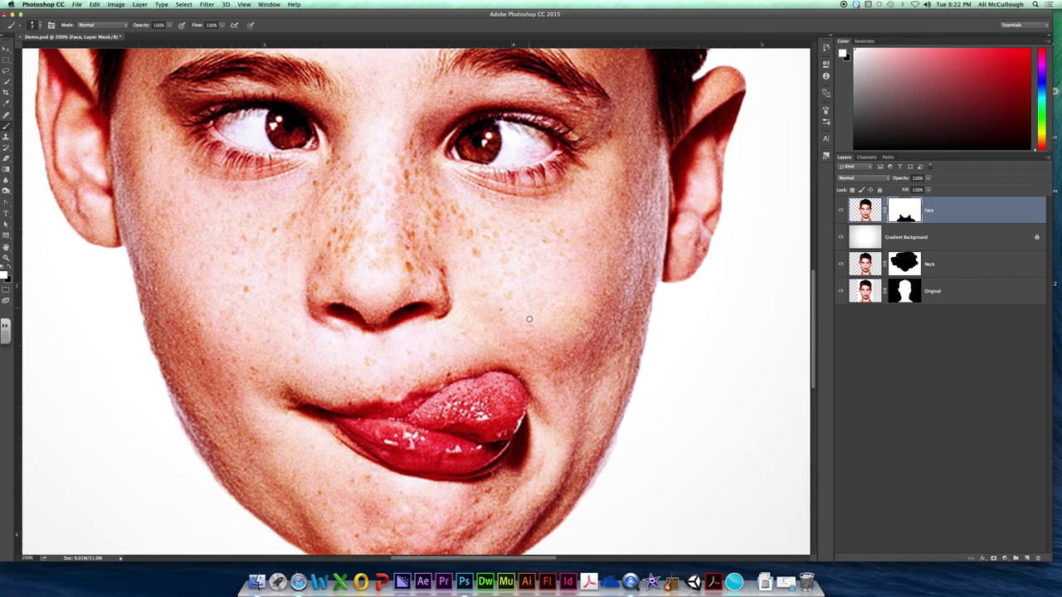
left_click(870, 211)
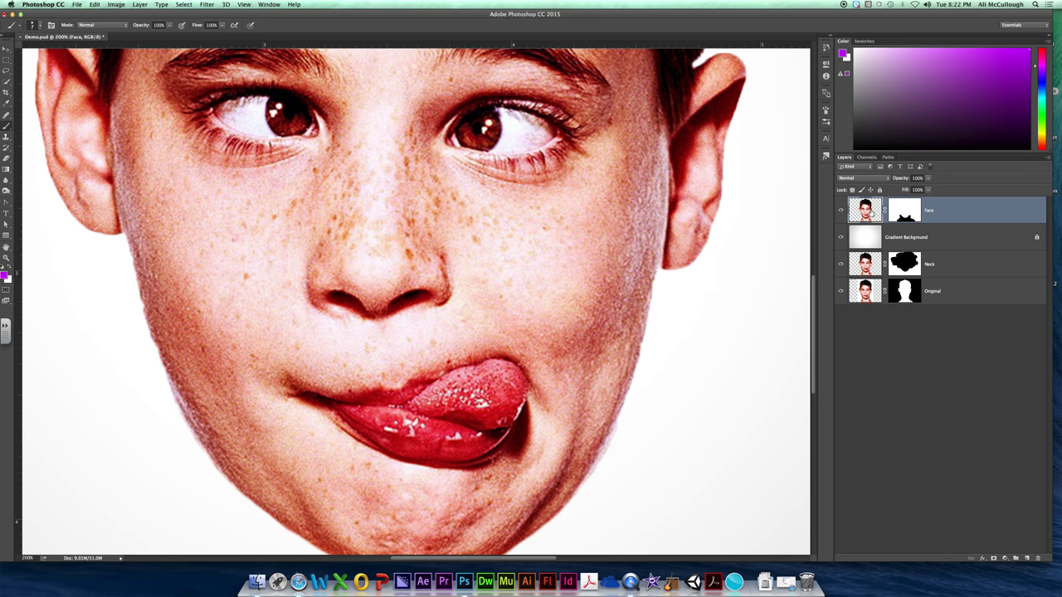
left_click(912, 216)
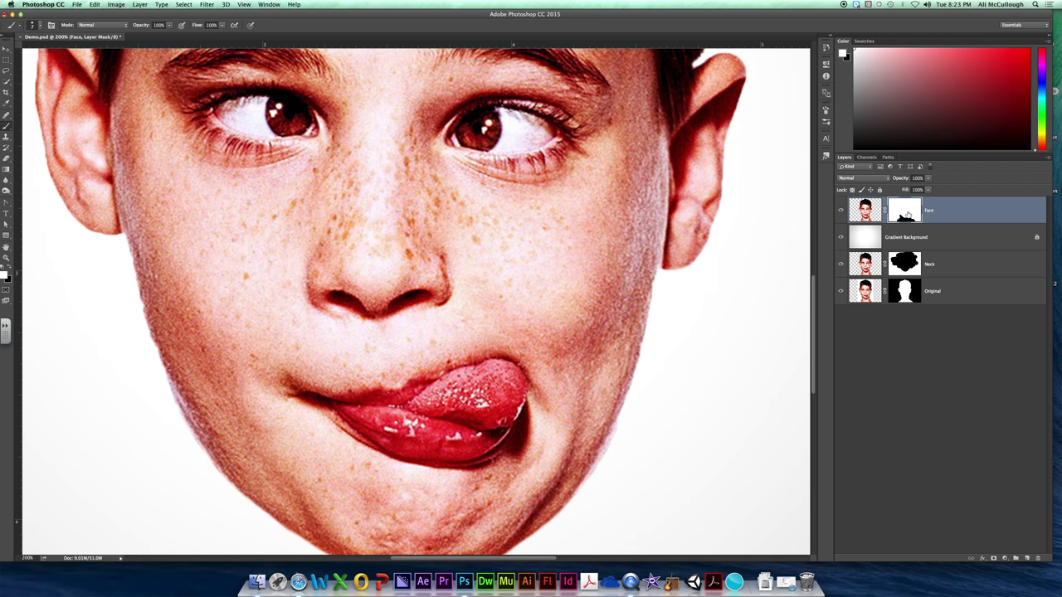
scroll(572, 248, "down", 3)
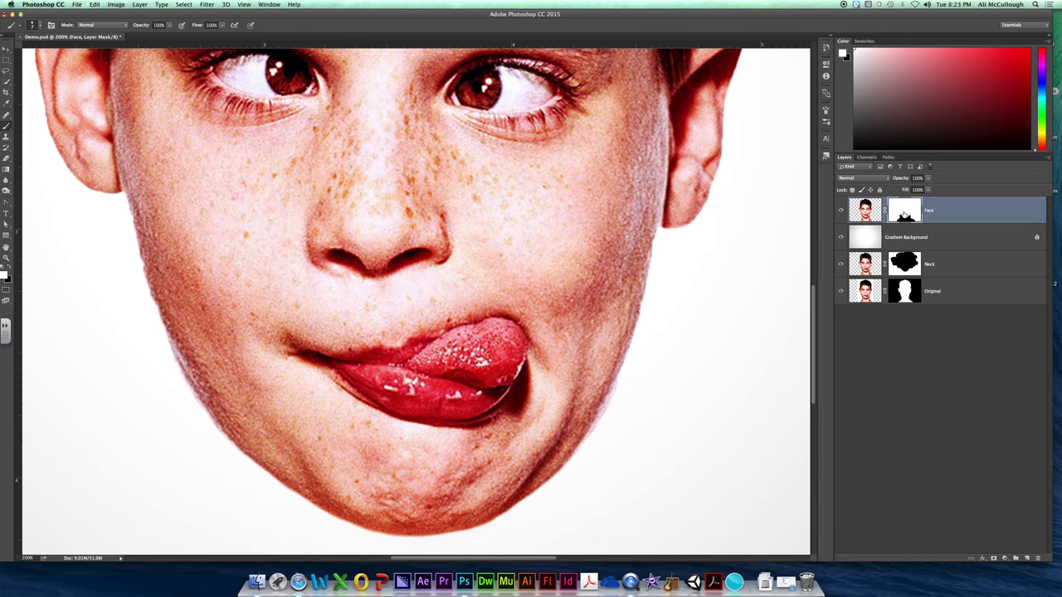
left_click(867, 209)
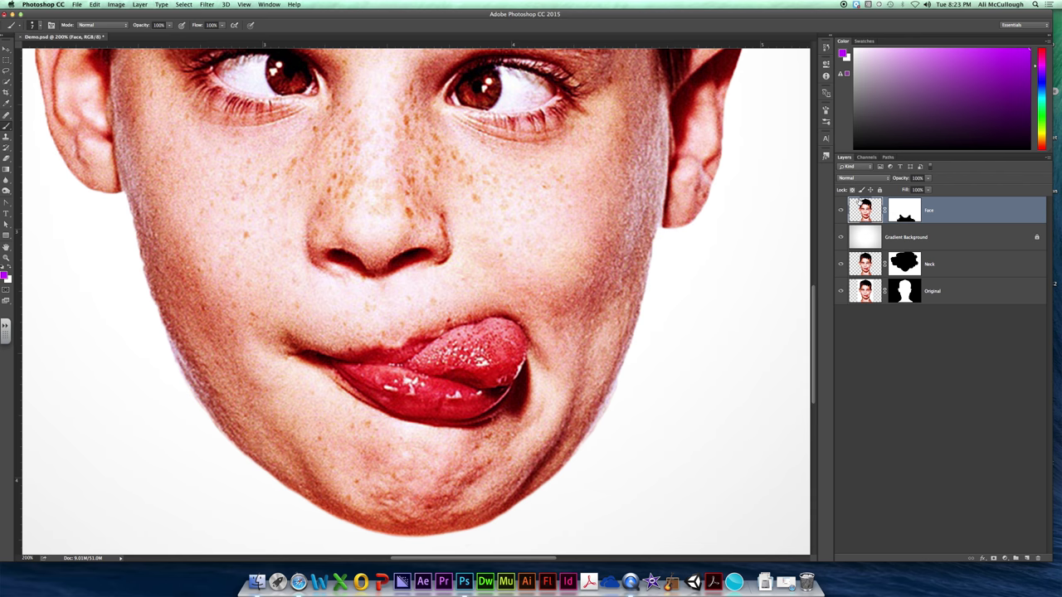
left_click(854, 200)
left_click(903, 213)
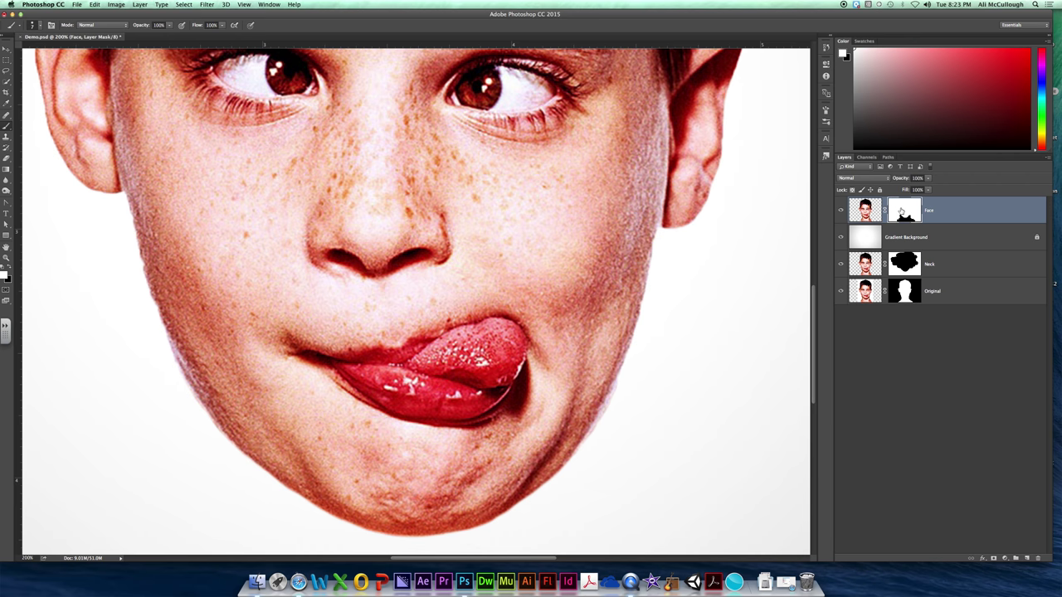
left_click(865, 210)
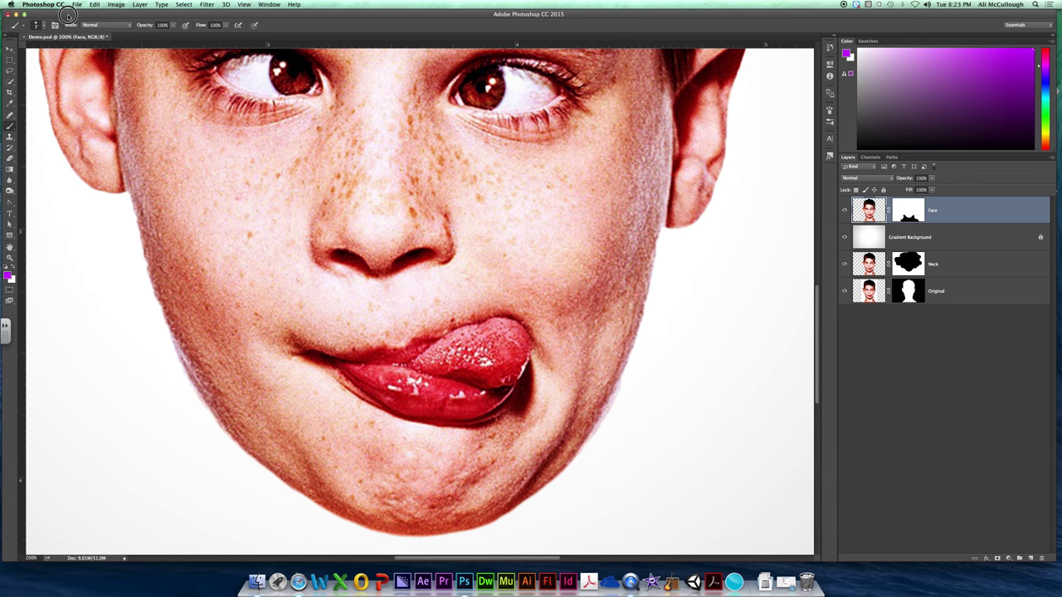
Step: With the Lasso Tool, draw a freehand selection around the mouth, tongue and chin
left_click(10, 71)
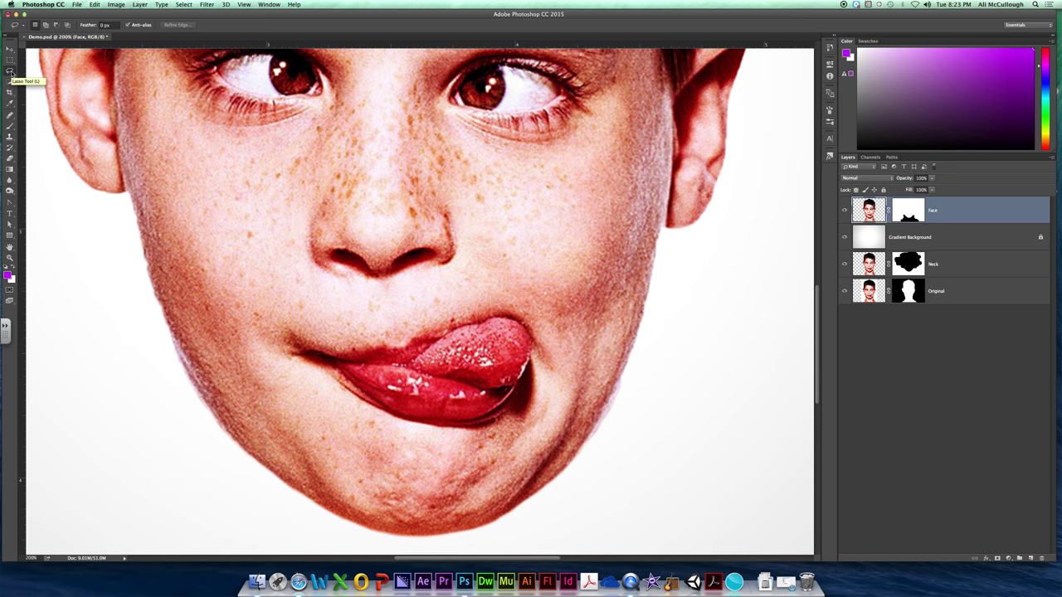
left_click_drag(10, 71, 48, 72)
mouse_move(393, 301)
left_mouse_down()
mouse_move(315, 293)
mouse_move(262, 309)
mouse_move(265, 373)
mouse_move(313, 439)
mouse_move(385, 464)
mouse_move(454, 468)
mouse_move(526, 449)
mouse_move(554, 426)
mouse_move(579, 348)
mouse_move(556, 287)
mouse_move(497, 265)
mouse_move(438, 271)
mouse_move(376, 299)
left_mouse_up()
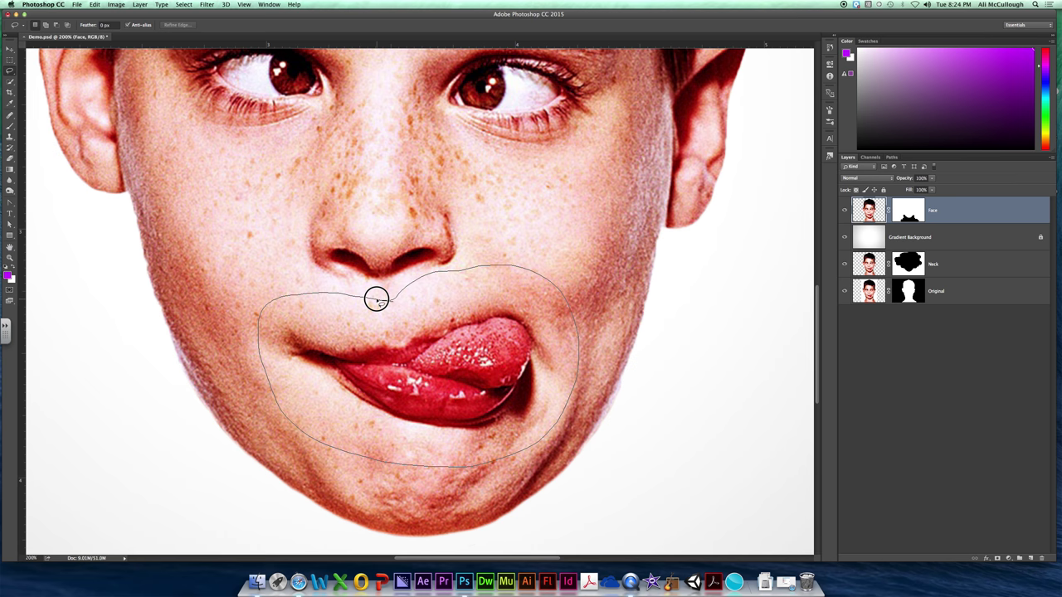
mouse_move(376, 299)
left_mouse_down()
mouse_move(411, 288)
mouse_move(326, 402)
left_mouse_up()
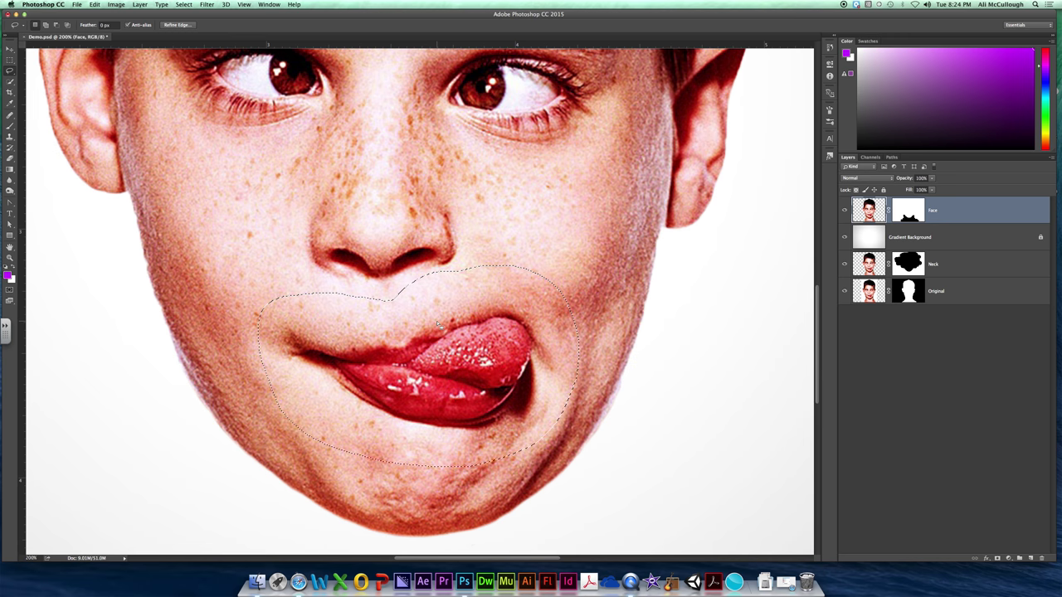
Step: Copy the mouth selection to a new layer and toggle layer visibility to check it
key("super+j")
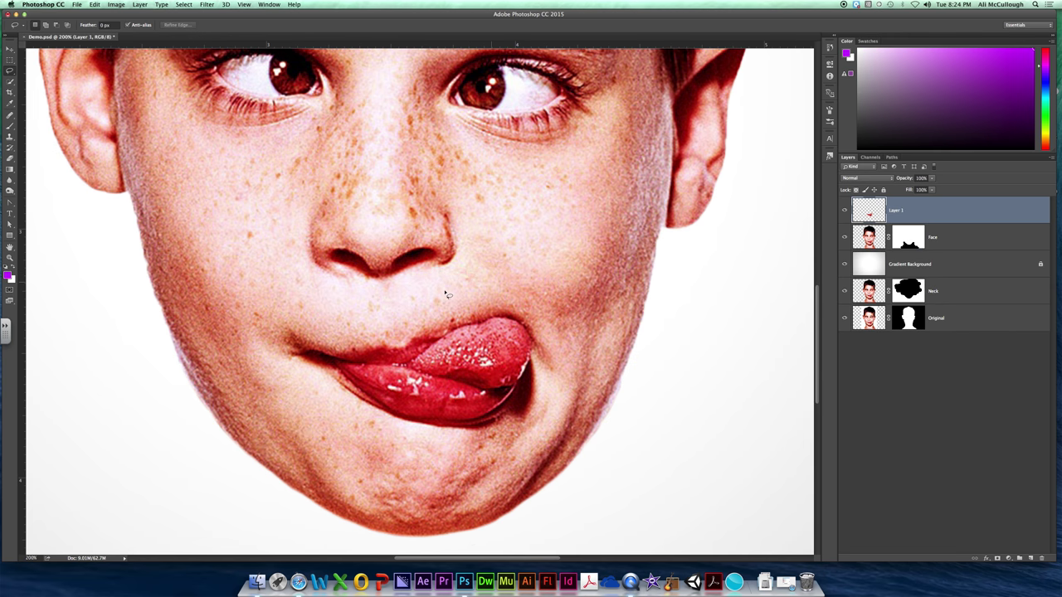
left_click(845, 239)
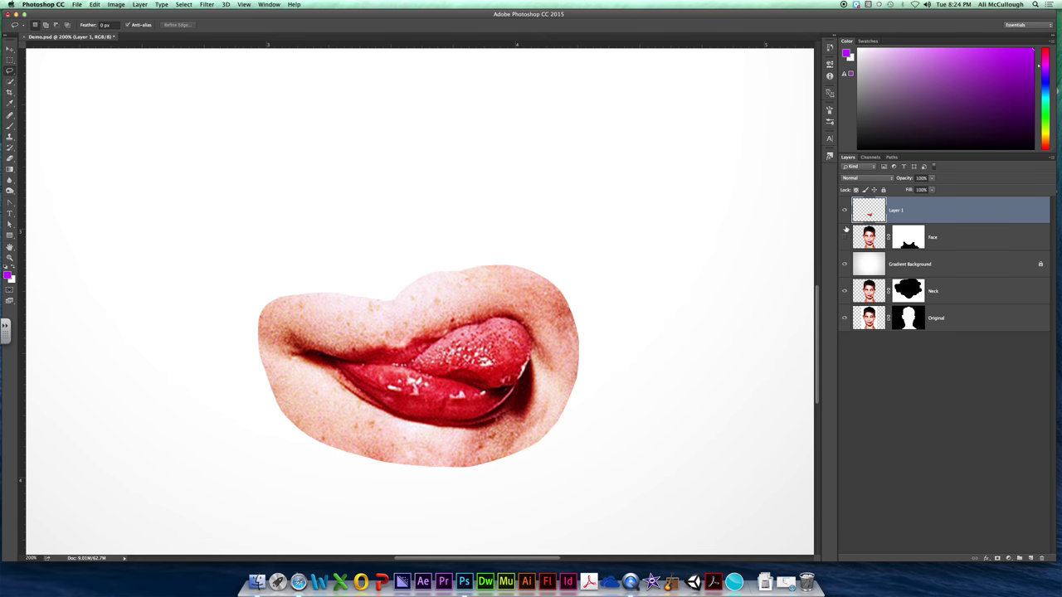
left_click(845, 211)
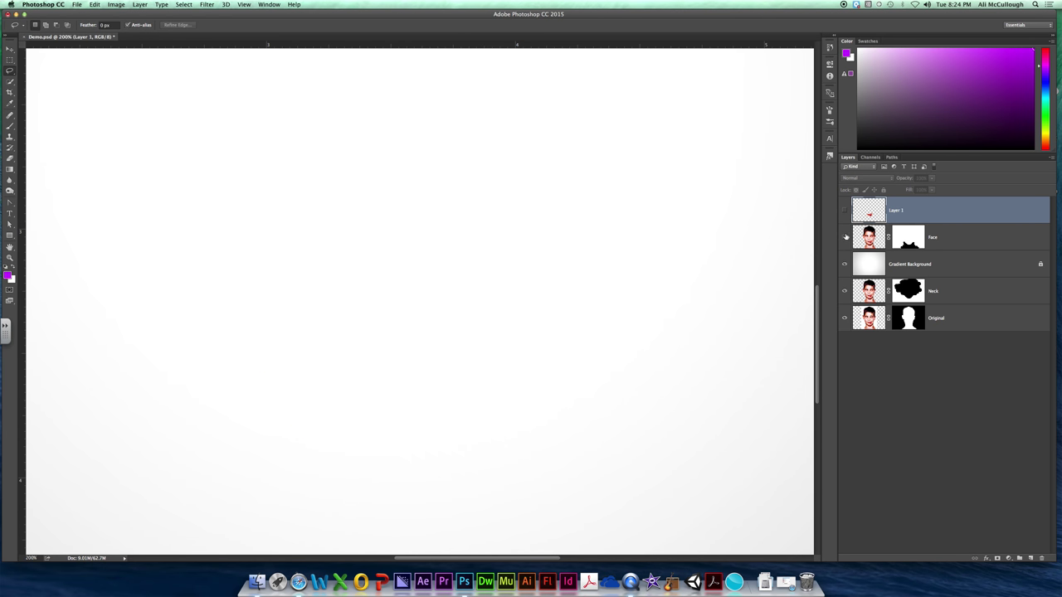
left_click(843, 238)
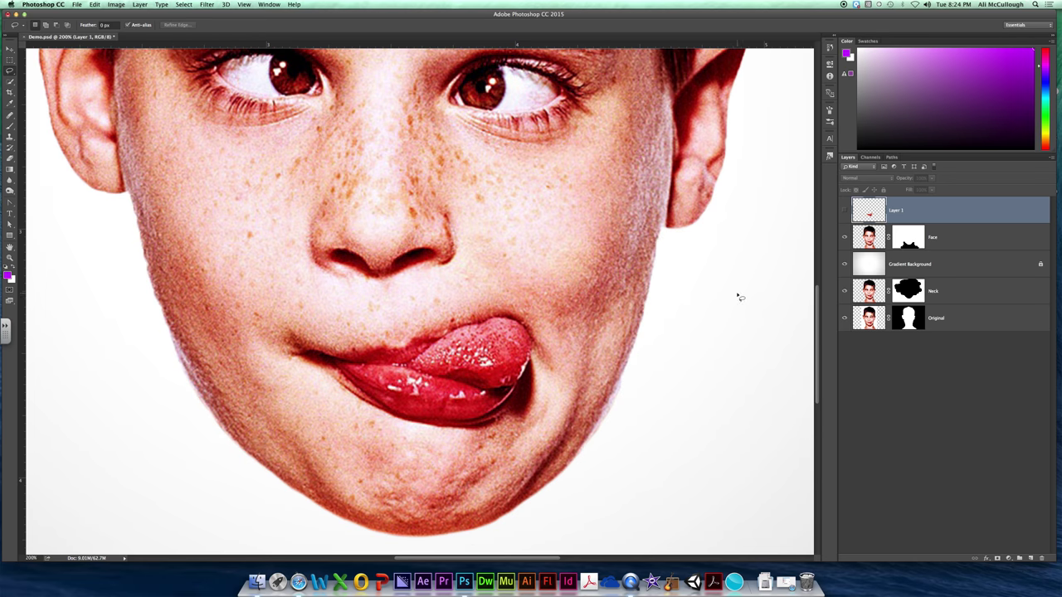
left_click(845, 211)
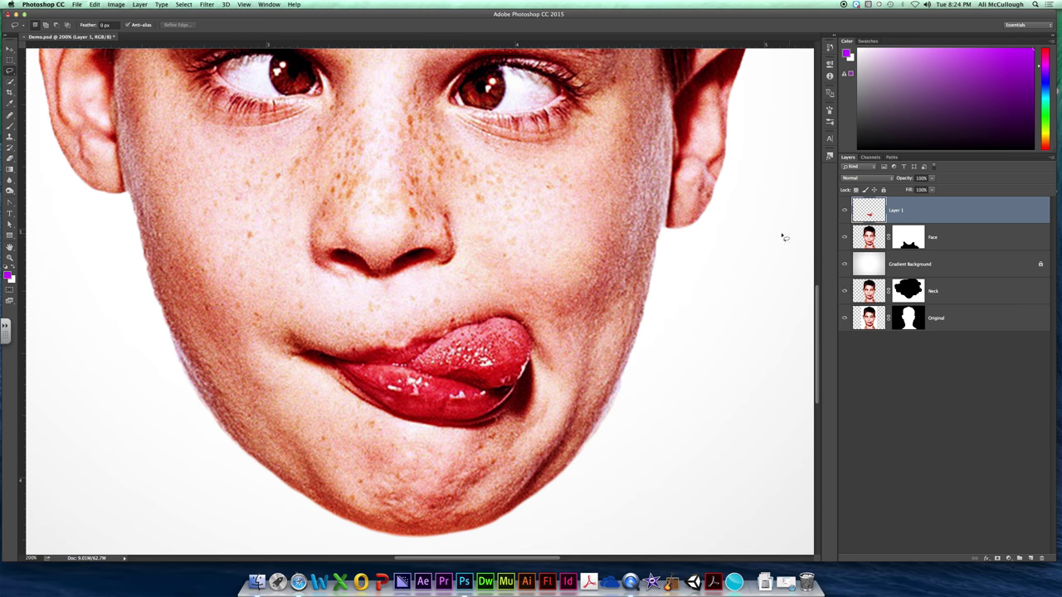
key("v")
left_click_drag(493, 373, 669, 339)
key("super+z")
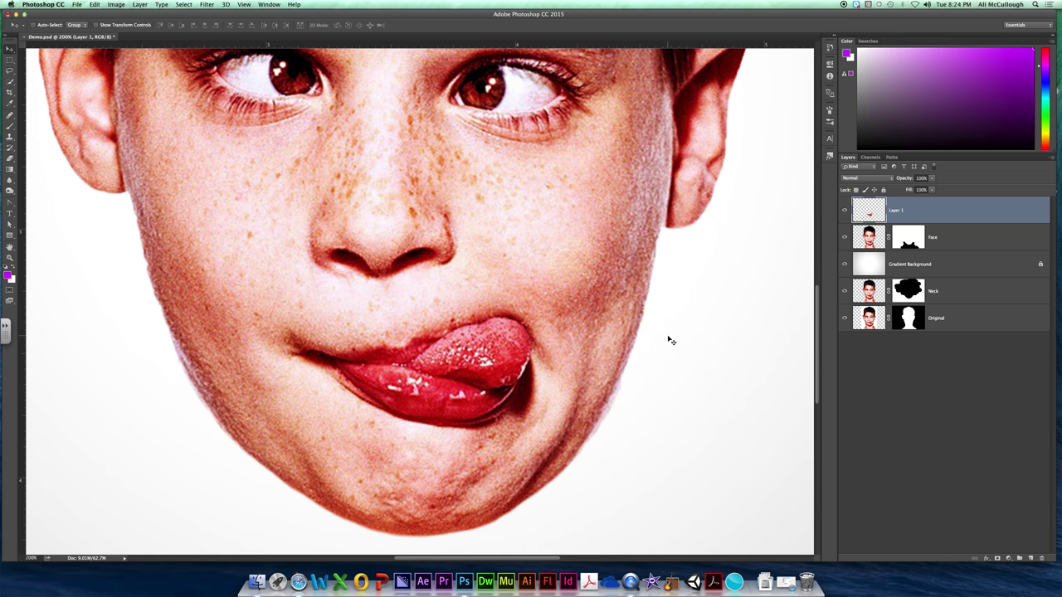
Step: Rename Layer 1 to 'Mouth'
double_click(897, 211)
type("Mouth")
key("Return")
key("super+t")
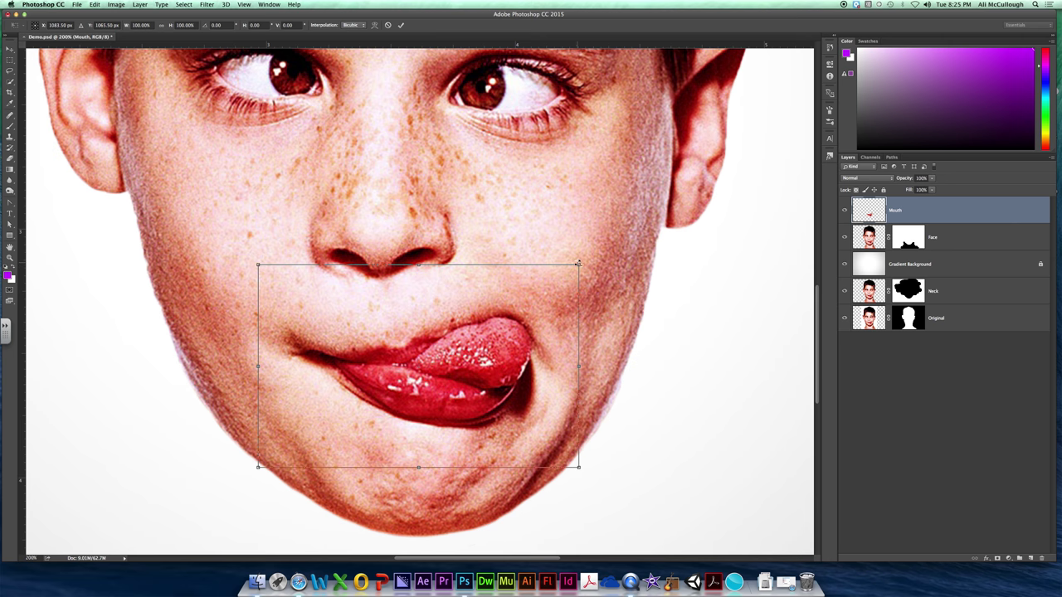
Step: Scale the Mouth layer up to about 138%, keep it upright, and commit the transform
left_click_drag(575, 263, 646, 238)
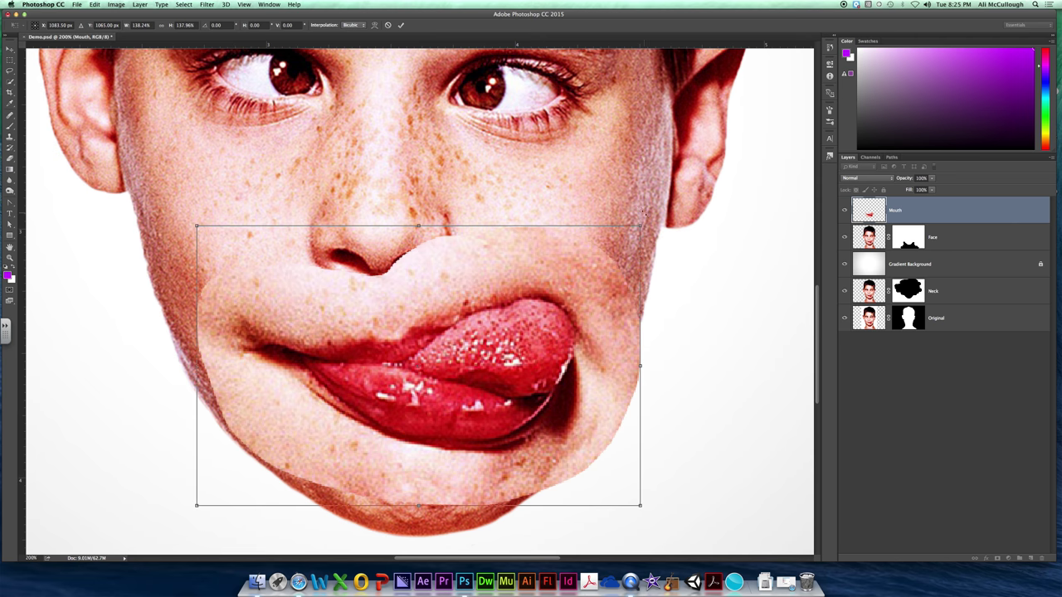
left_click_drag(652, 222, 600, 195)
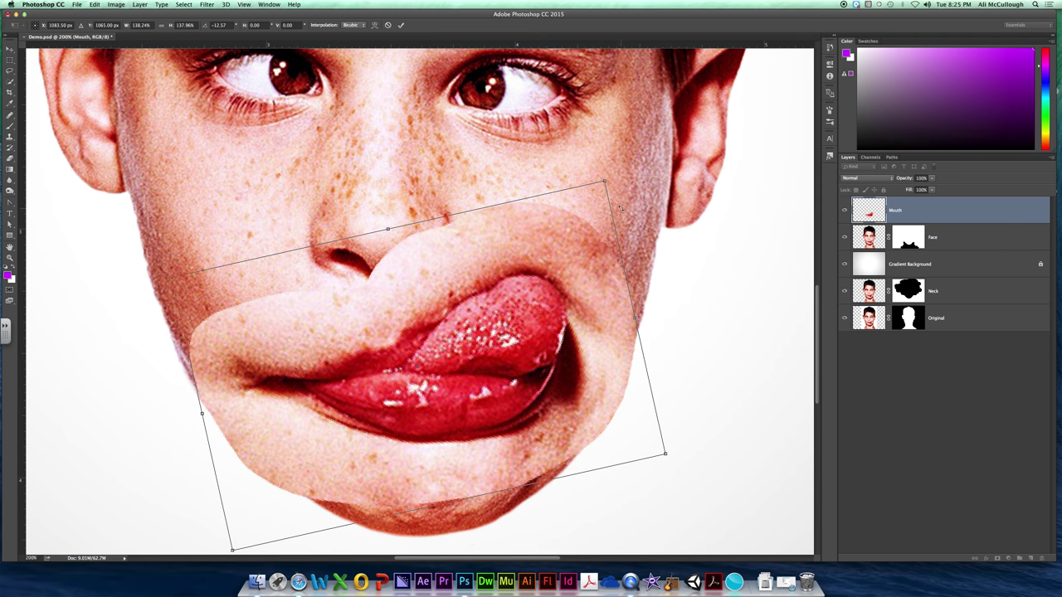
key("super+z")
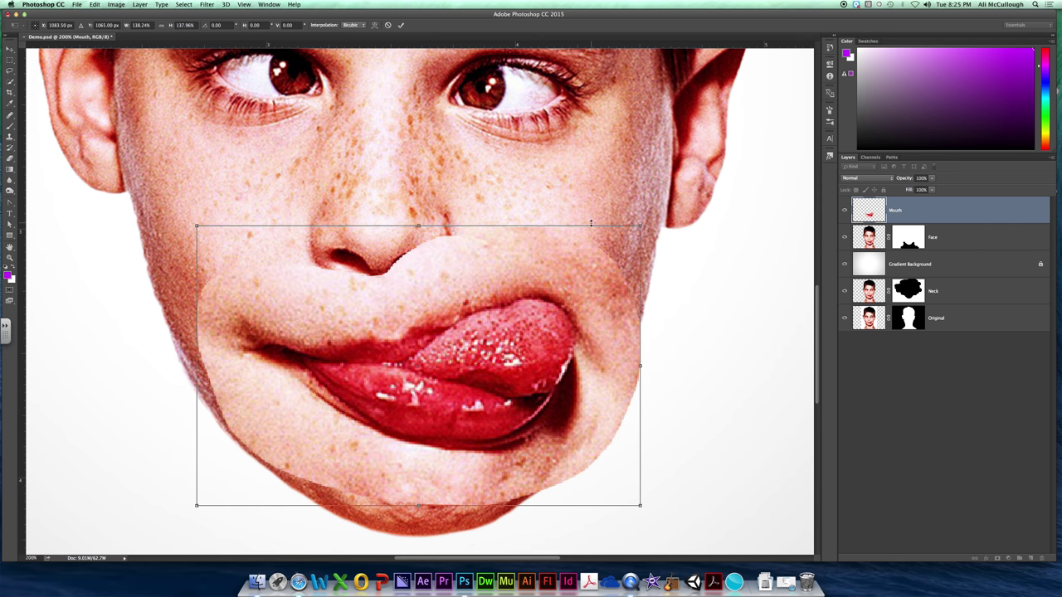
key("Return")
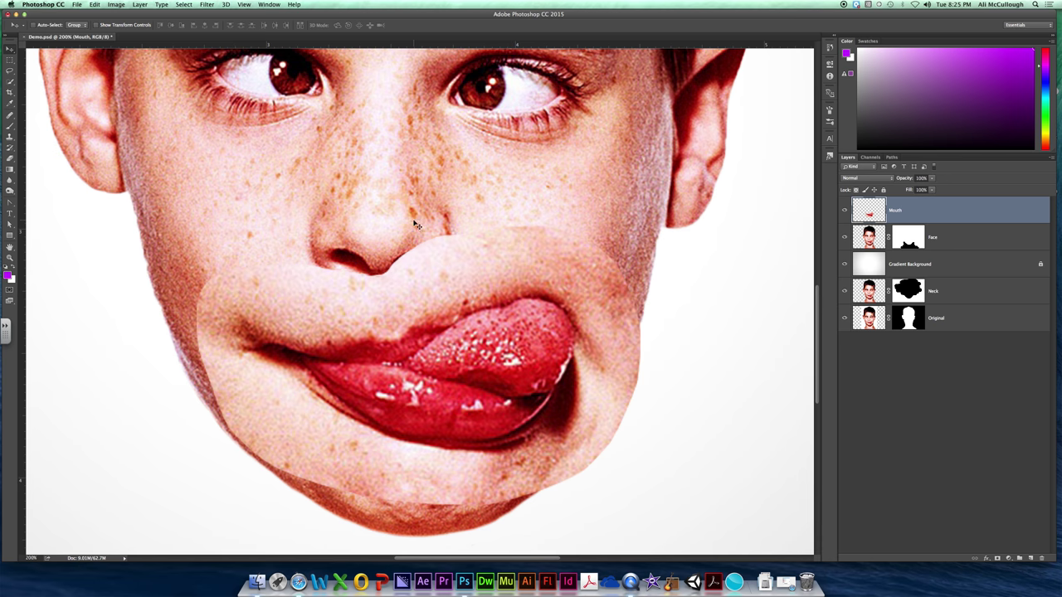
key("super+minus")
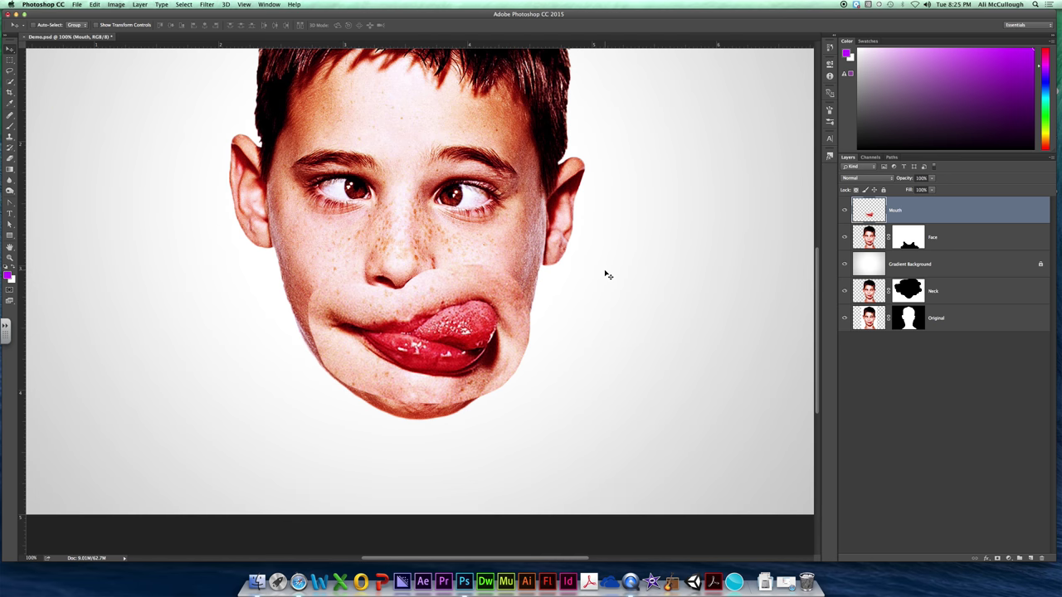
Step: Add a layer mask to Mouth and set up a soft round black brush
key("super+plus")
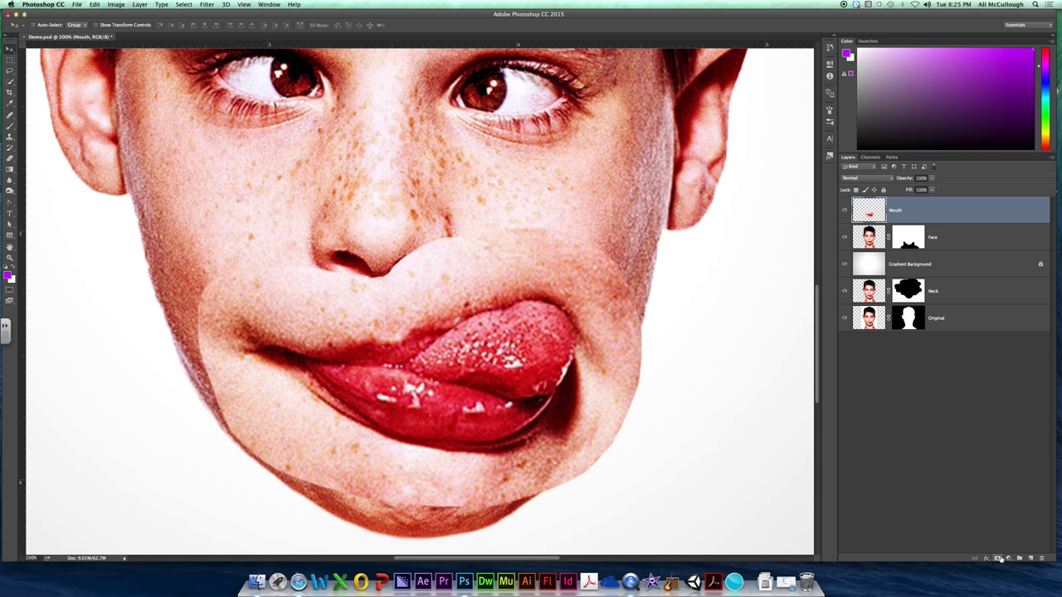
left_click(997, 558)
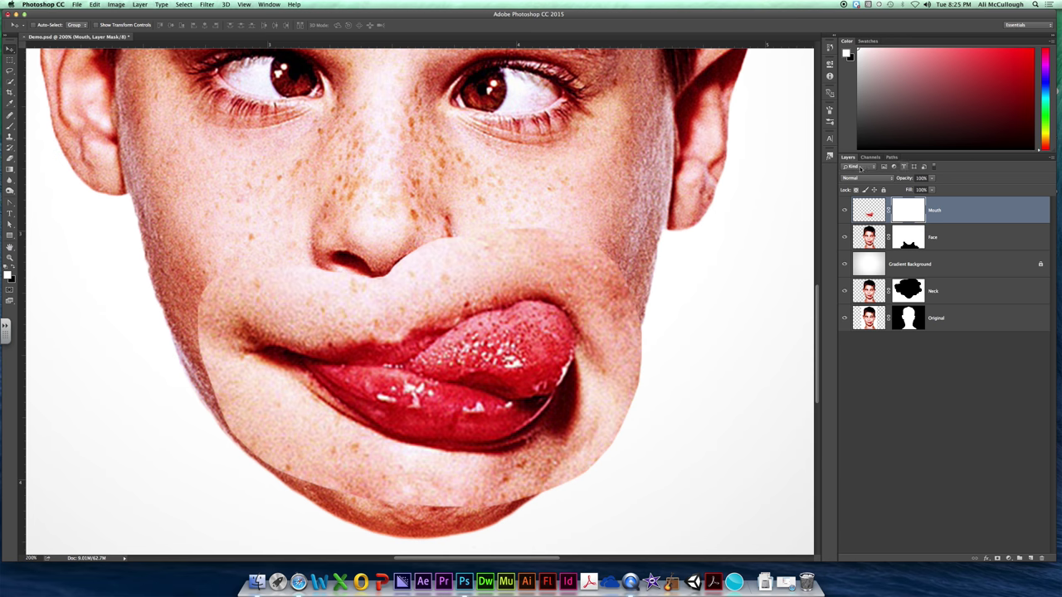
left_click(8, 126)
left_click(44, 26)
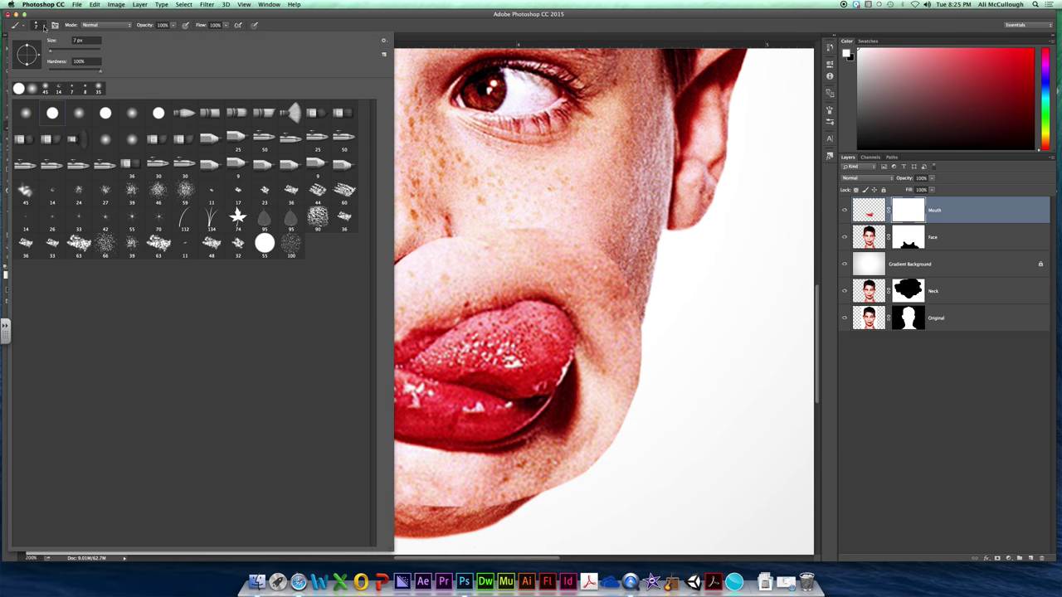
left_click(26, 113)
left_click(55, 15)
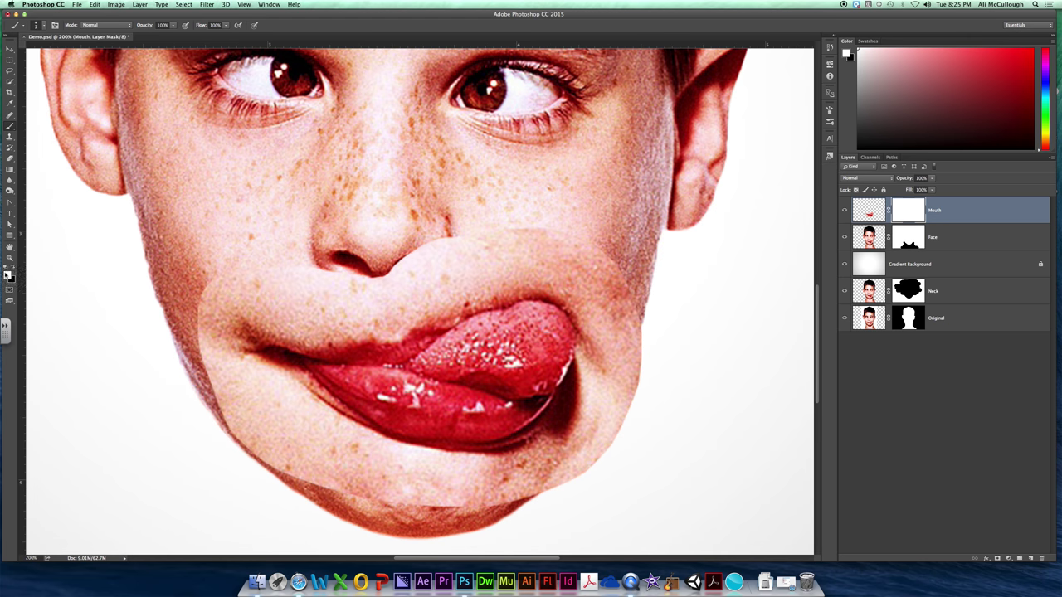
left_click(13, 266)
Step: Paint black on the mask around the nostril and right cheek, undoing an oversized stroke
mouse_move(333, 272)
left_mouse_down()
mouse_move(361, 279)
mouse_move(367, 260)
left_mouse_up()
key("bracketright")
key("bracketright")
key("bracketright")
key("bracketright")
key("bracketright")
key("bracketright")
key("bracketright")
key("bracketright")
key("bracketright")
key("bracketright")
key("bracketright")
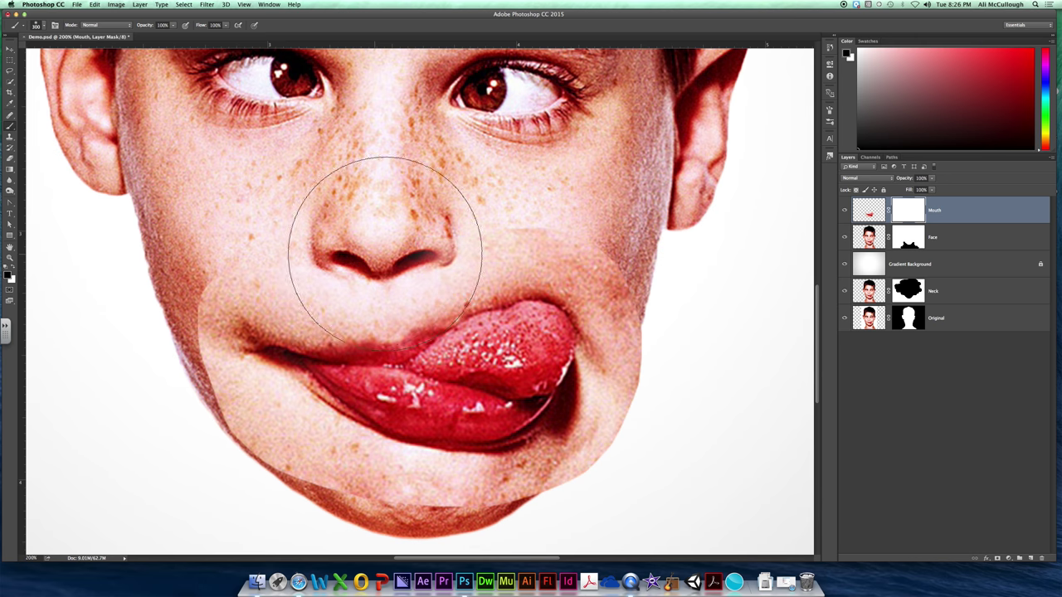
mouse_move(429, 283)
left_mouse_down()
mouse_move(557, 278)
mouse_move(386, 260)
left_mouse_up()
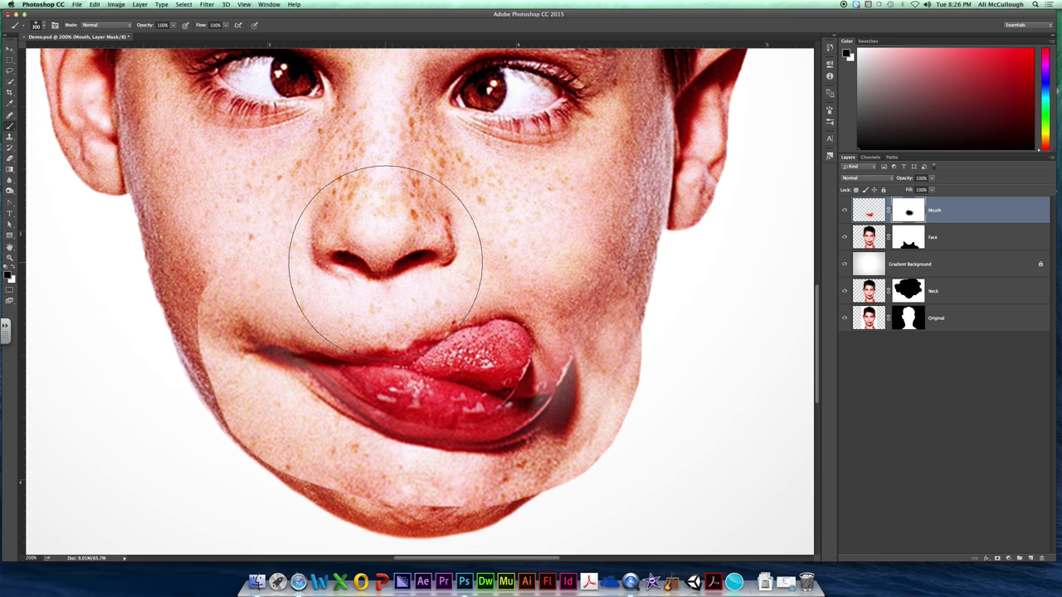
key("super+BackSpace")
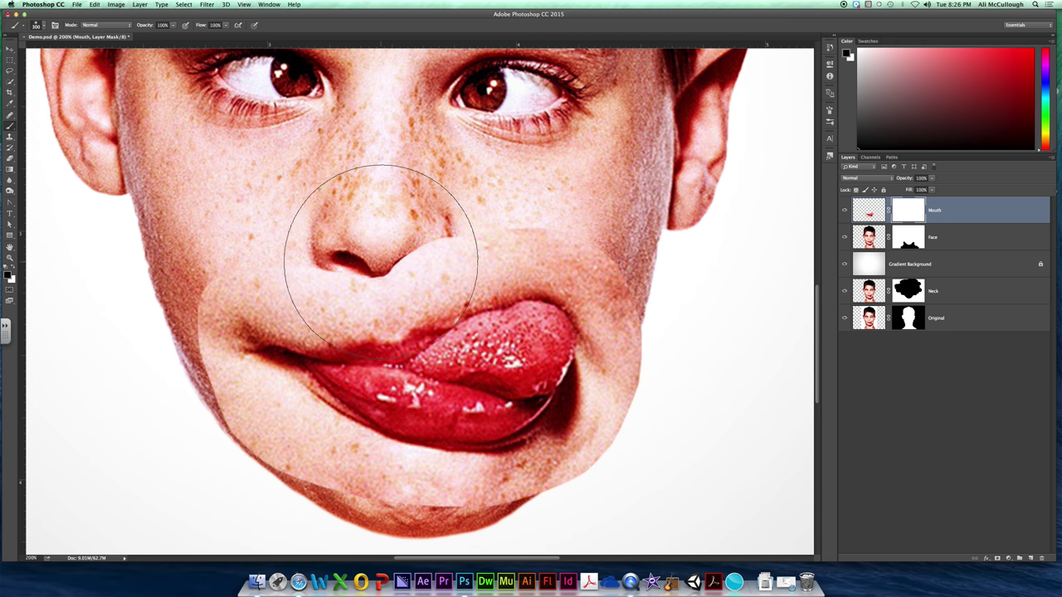
key("bracketleft")
key("bracketleft")
key("bracketleft")
key("bracketleft")
key("bracketleft")
key("bracketleft")
key("bracketleft")
key("bracketleft")
key("bracketleft")
key("bracketleft")
key("bracketleft")
key("bracketleft")
key("bracketleft")
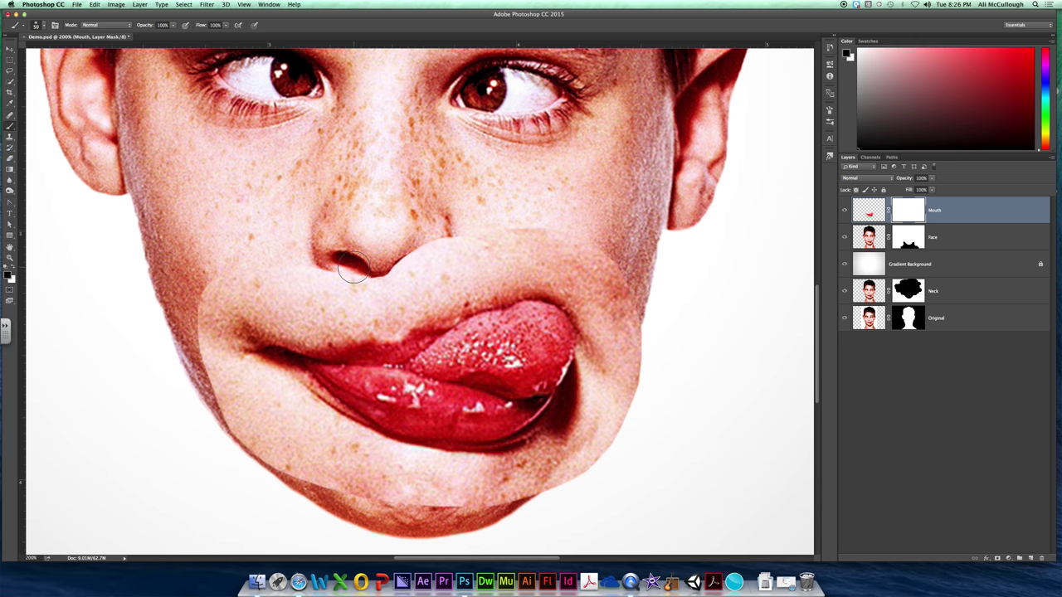
key("bracketright")
key("bracketright")
key("bracketright")
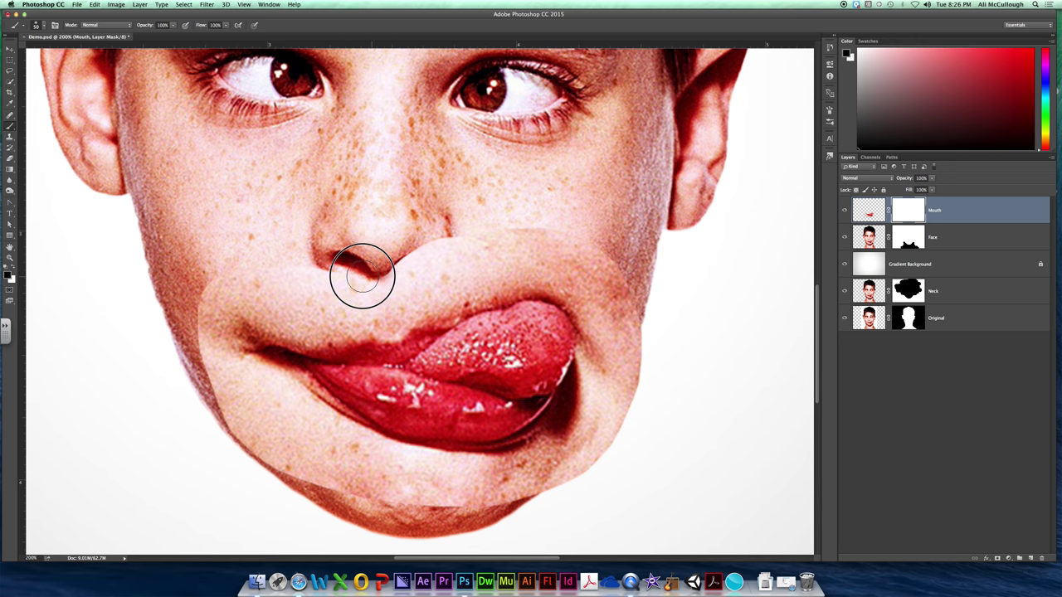
left_click_drag(343, 273, 356, 284)
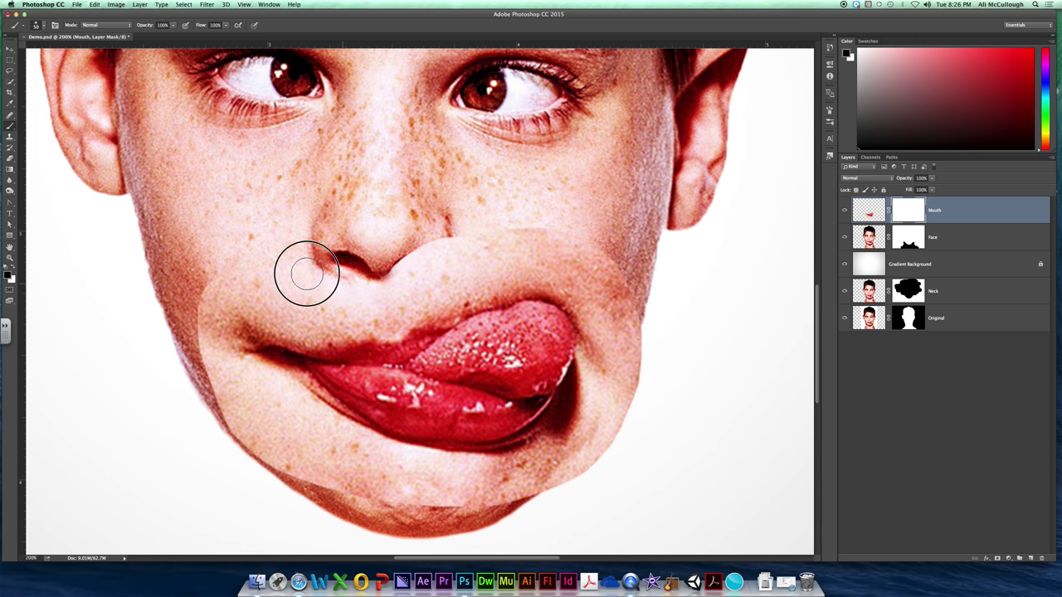
key("bracketleft")
key("bracketleft")
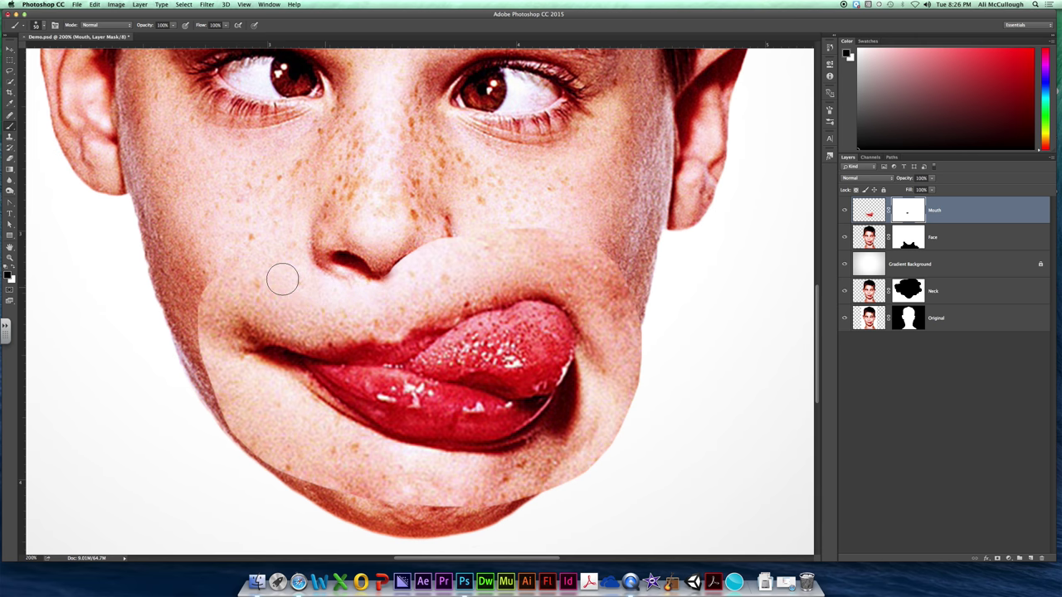
key("bracketright")
key("bracketright")
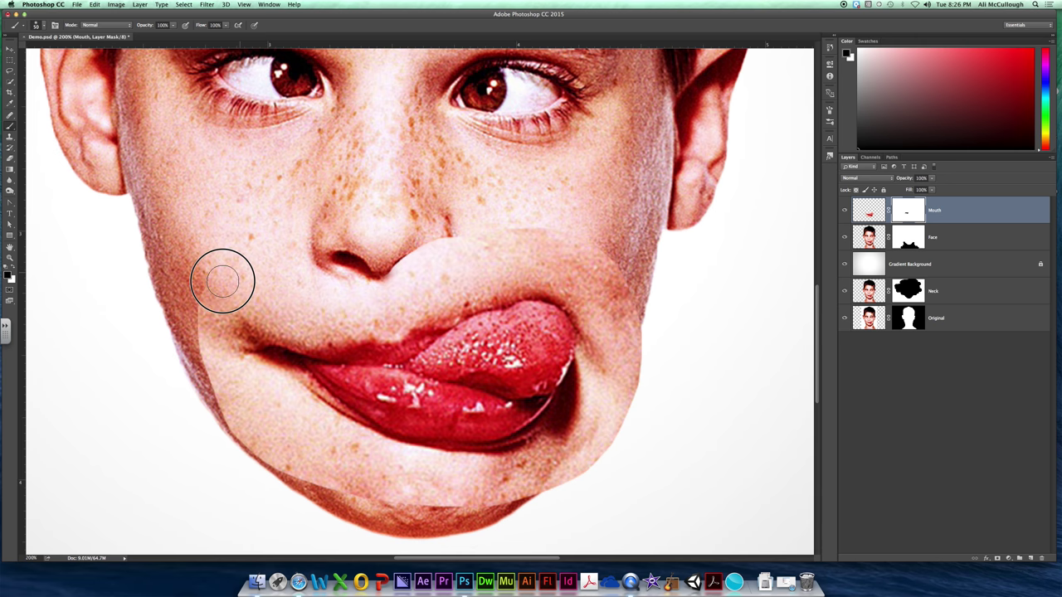
key("bracketleft")
key("bracketleft")
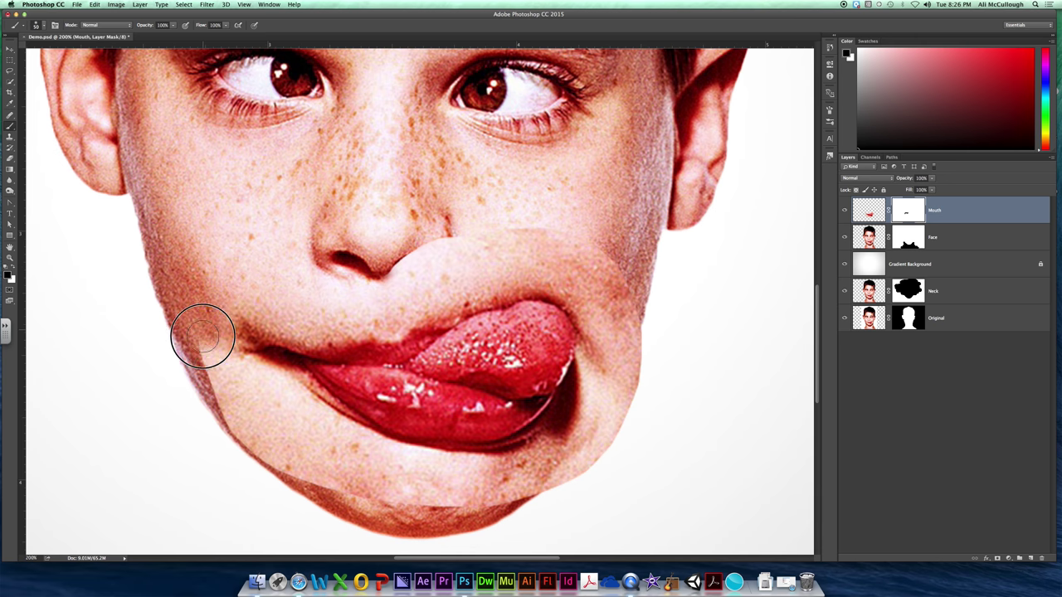
Step: Blend away the left cheek seam, right cheek edge and right jaw line with black strokes
left_click_drag(201, 324, 206, 357)
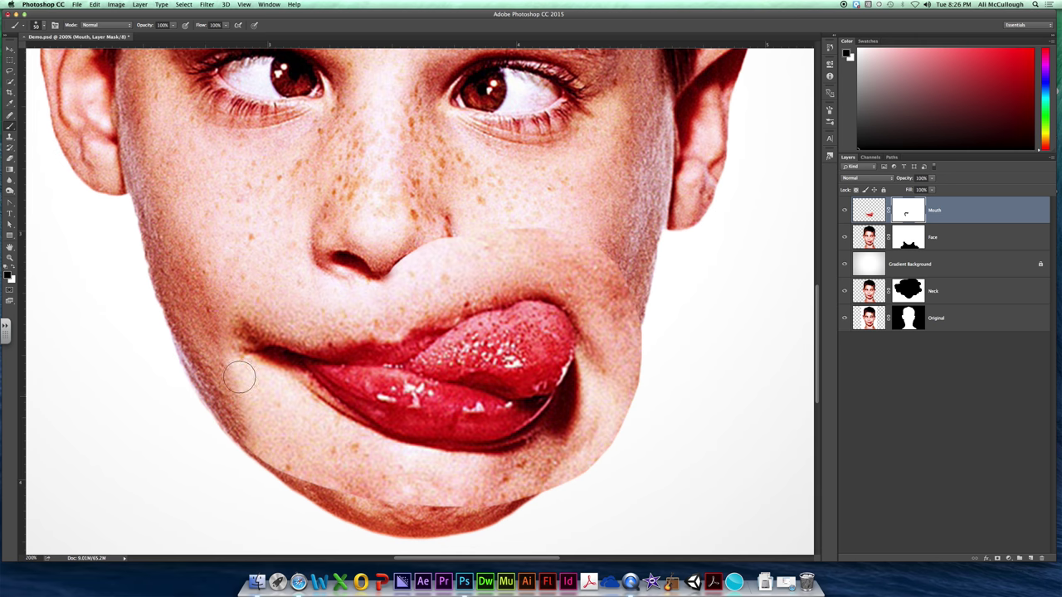
key("bracketright")
key("bracketright")
key("bracketleft")
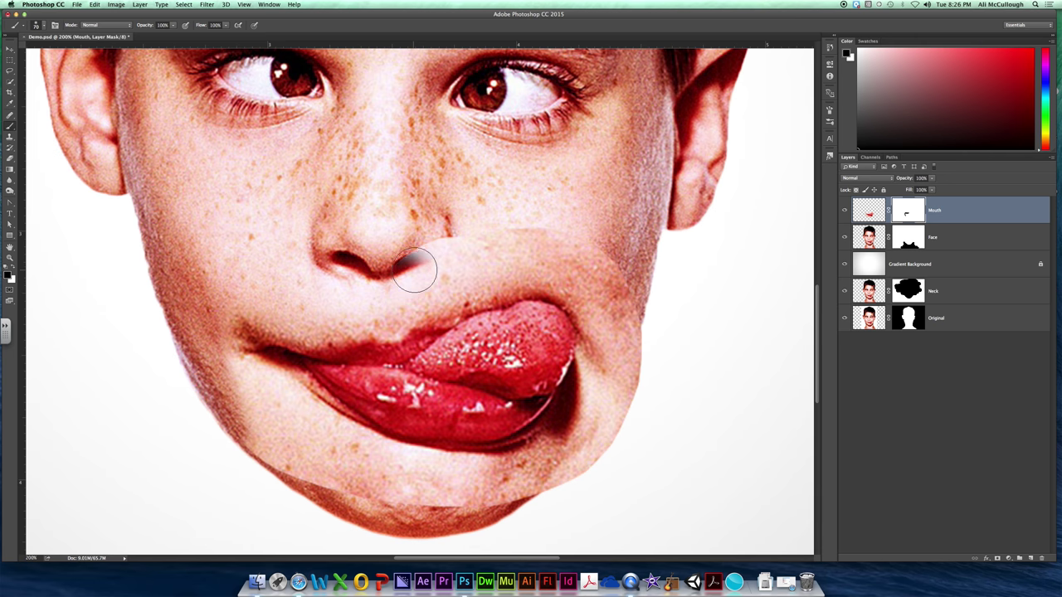
mouse_move(414, 270)
left_mouse_down()
mouse_move(441, 255)
mouse_move(414, 268)
left_mouse_up()
key("super+z")
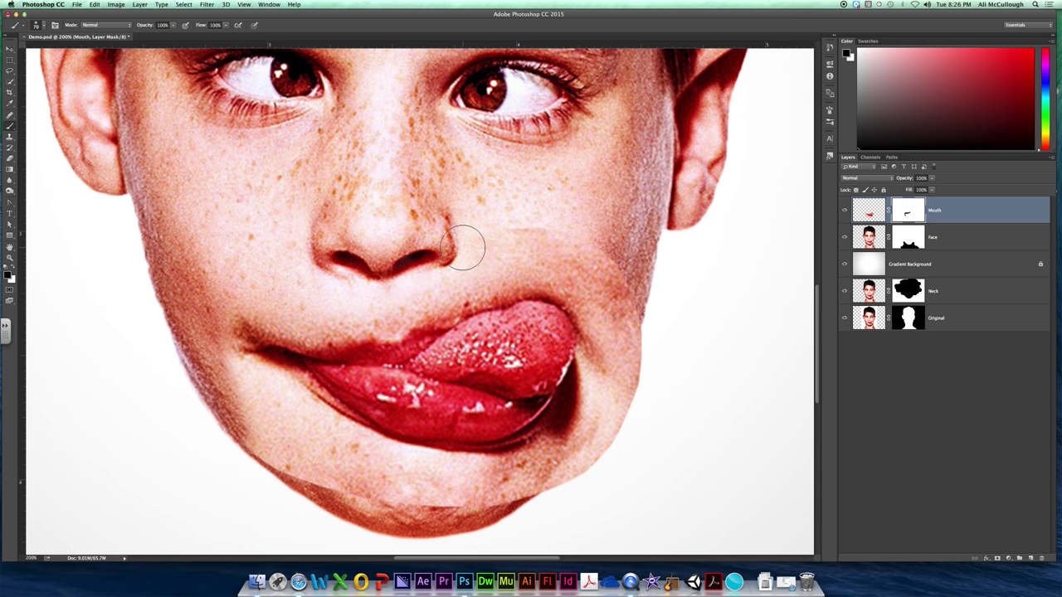
mouse_move(540, 237)
left_mouse_down()
mouse_move(598, 254)
mouse_move(568, 247)
mouse_move(606, 261)
left_mouse_up()
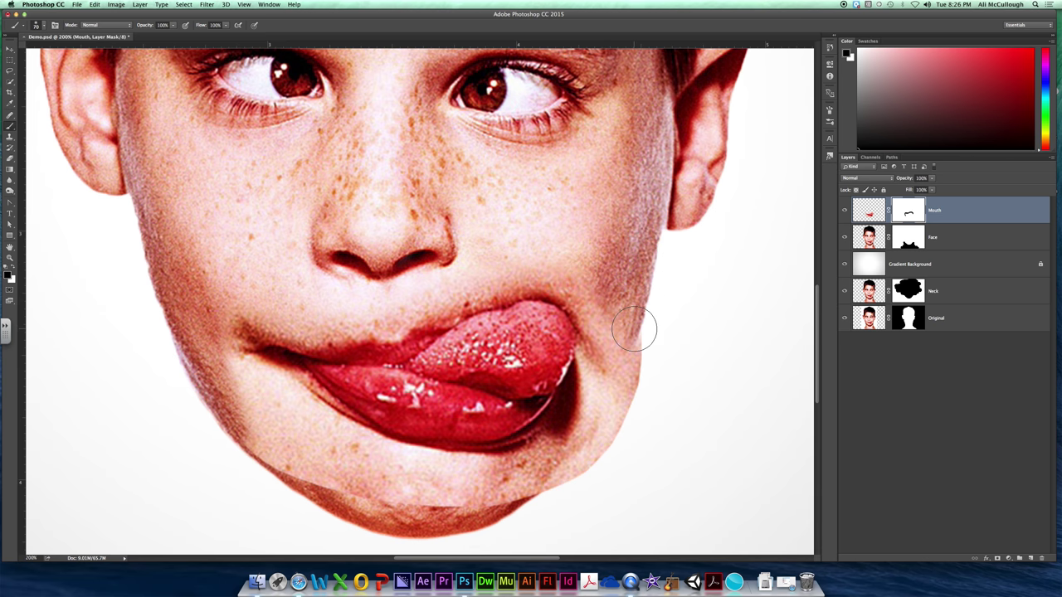
key("]")
left_click_drag(635, 324, 639, 368)
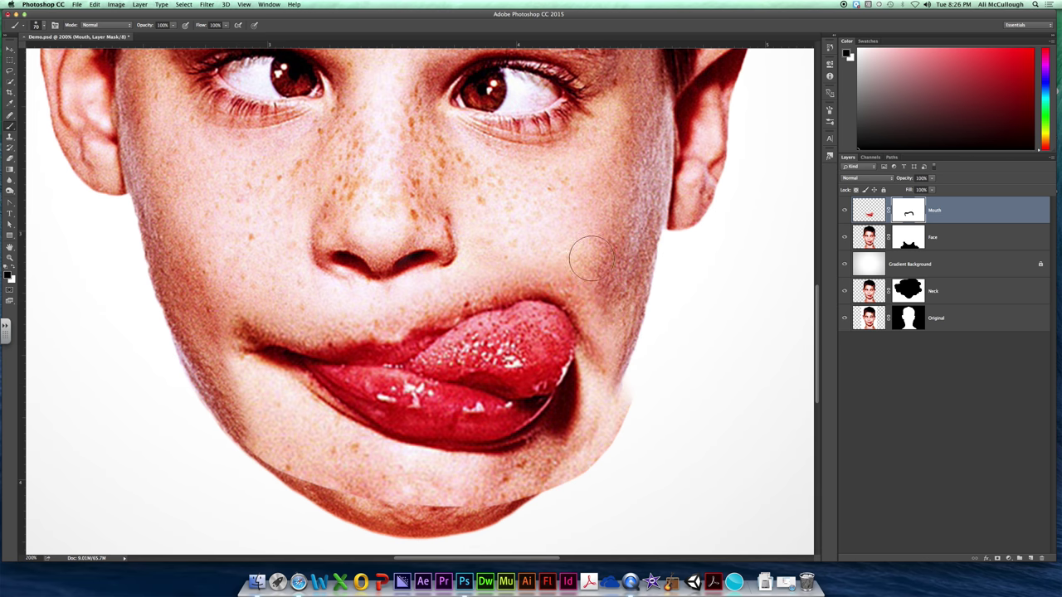
key("bracketleft")
key("bracketleft")
key("bracketright")
key("bracketright")
mouse_move(611, 384)
left_mouse_down()
mouse_move(581, 473)
mouse_move(554, 491)
mouse_move(623, 415)
mouse_move(636, 369)
mouse_move(583, 465)
left_mouse_up()
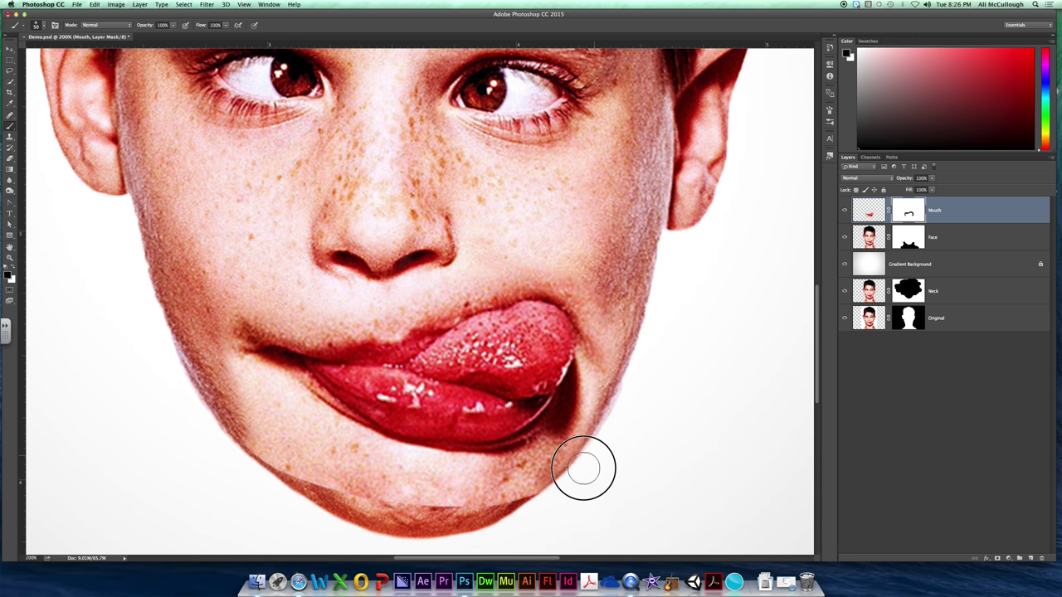
key("bracketleft")
key("bracketleft")
key("bracketleft")
key("bracketright")
key("bracketright")
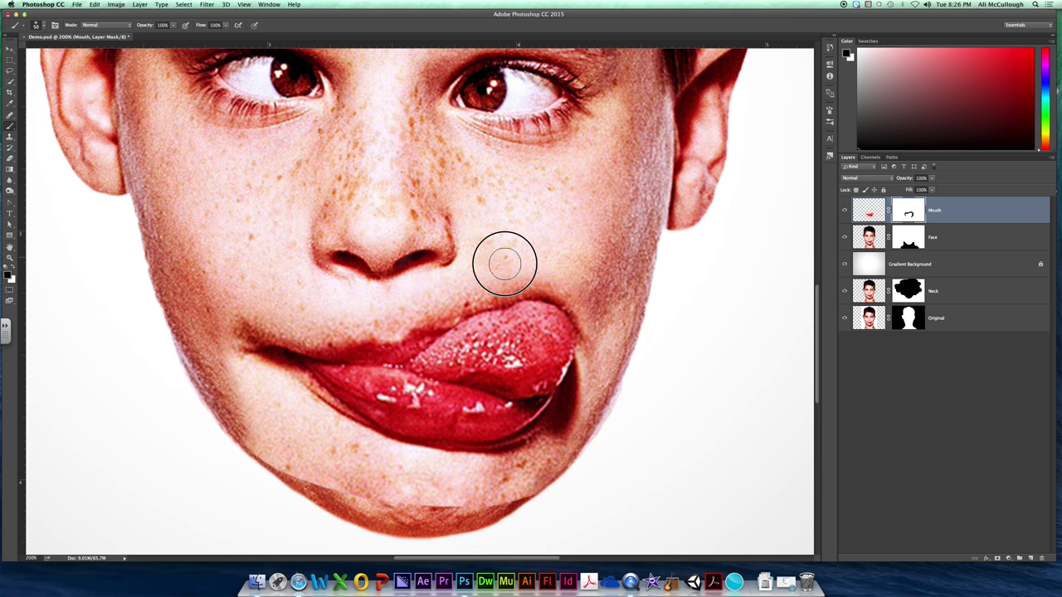
Step: Paint black along the chin to soften the mouth's lower edge, resizing the brush as needed
key("bracketleft")
key("bracketleft")
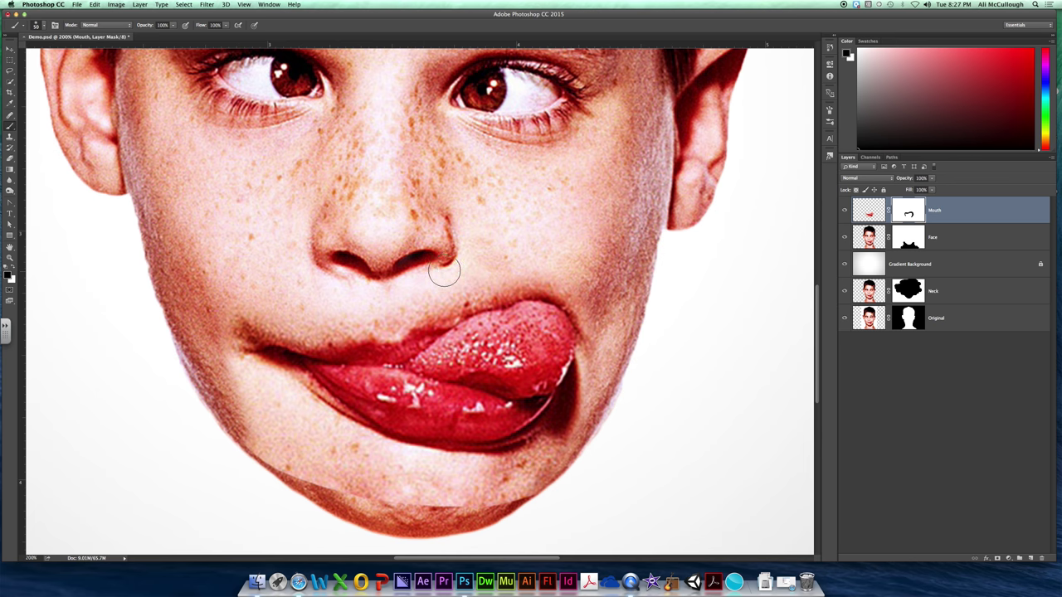
key("bracketright")
key("bracketright")
key("bracketleft")
key("bracketleft")
key("bracketright")
key("bracketright")
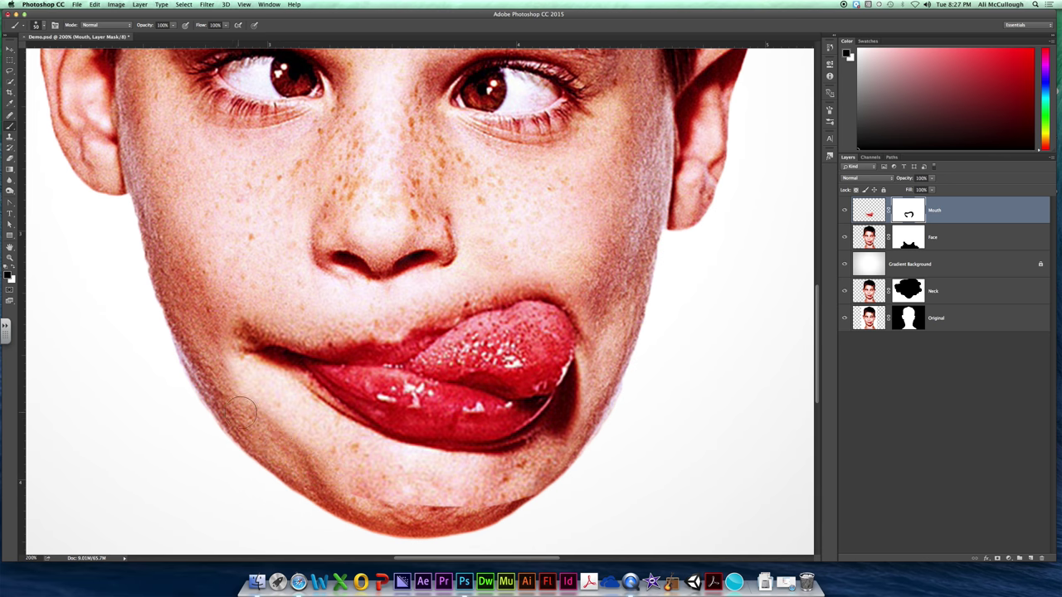
key("bracketleft")
key("bracketleft")
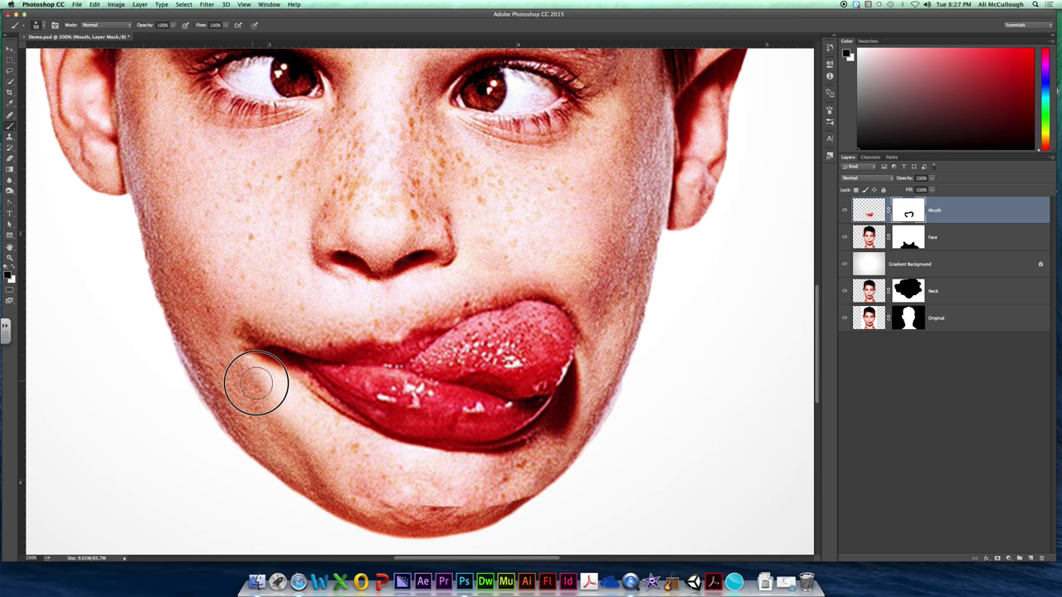
key("bracketright")
key("bracketright")
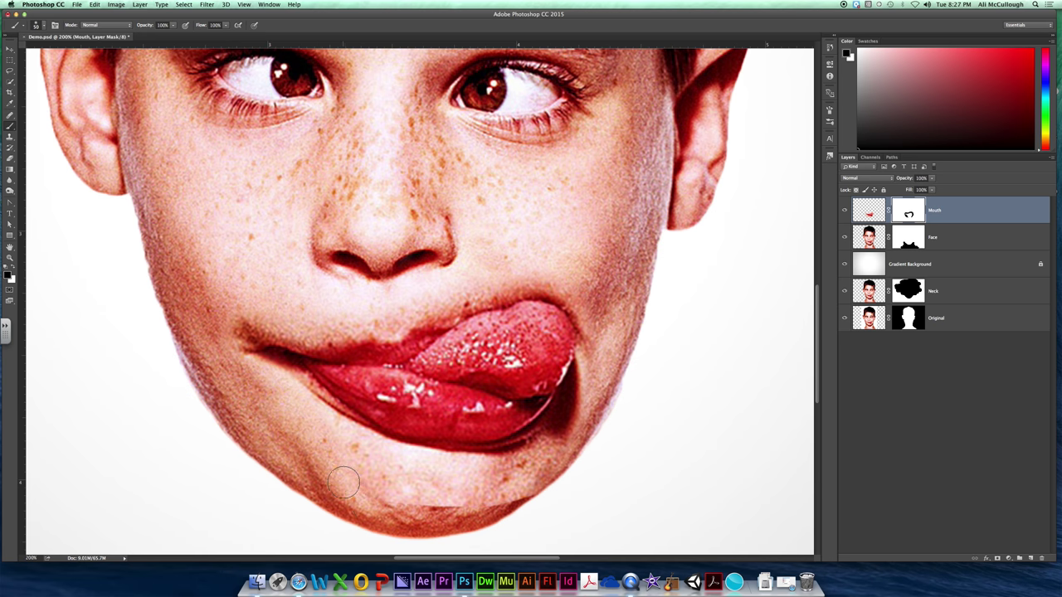
mouse_move(407, 504)
left_mouse_down()
mouse_move(517, 499)
mouse_move(548, 486)
left_mouse_up()
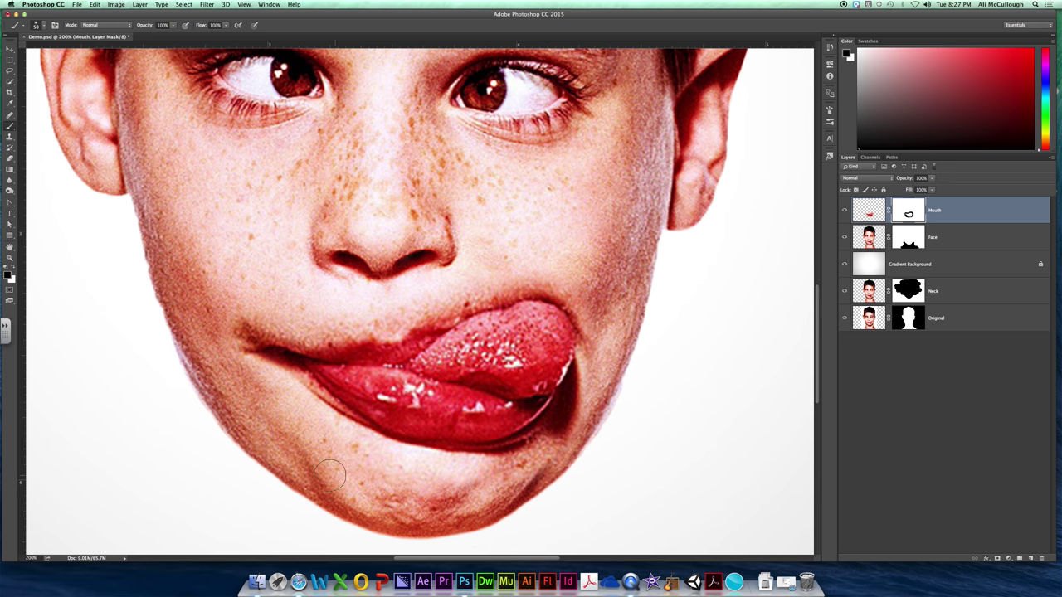
key("bracketright")
key("bracketright")
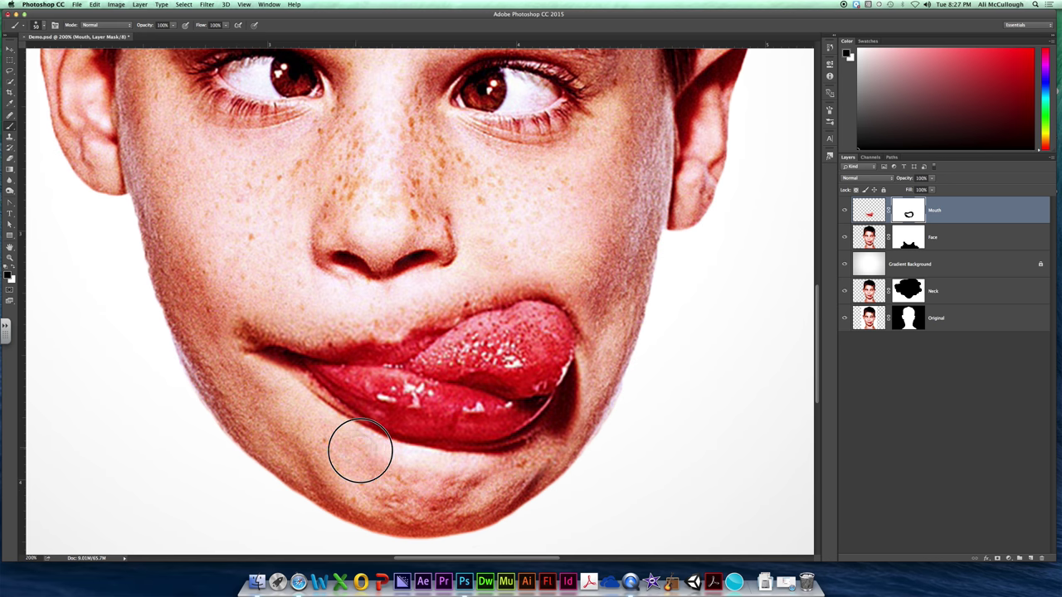
key("bracketleft")
key("bracketleft")
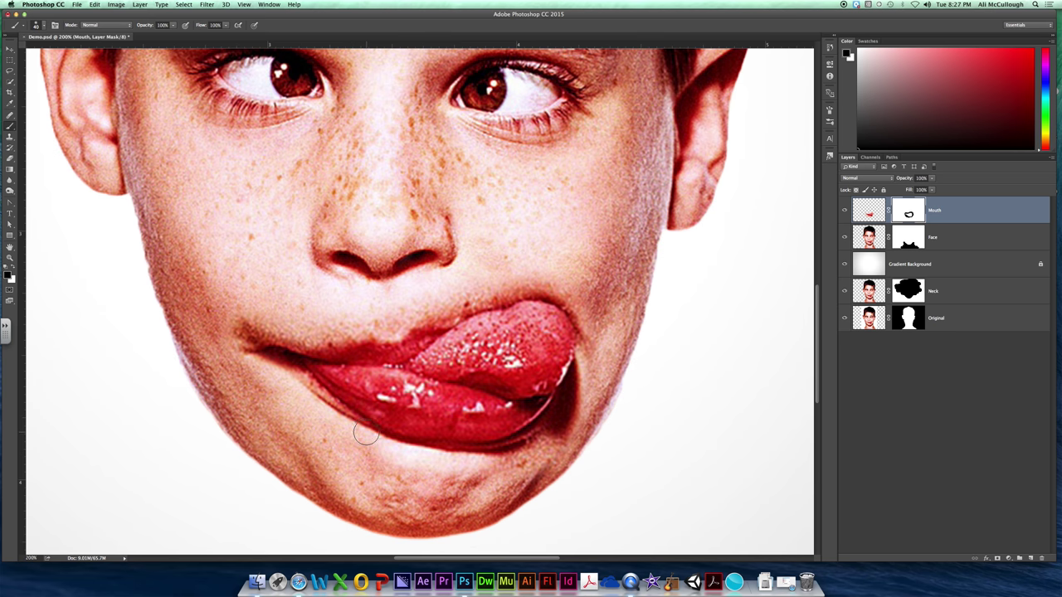
key("bracketright")
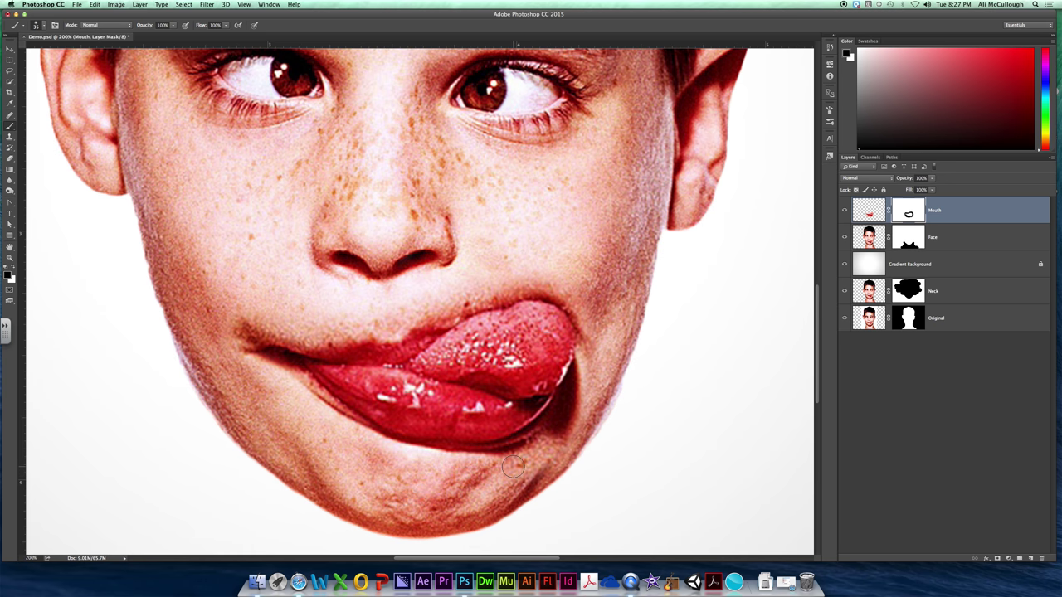
key("bracketleft")
key("bracketleft")
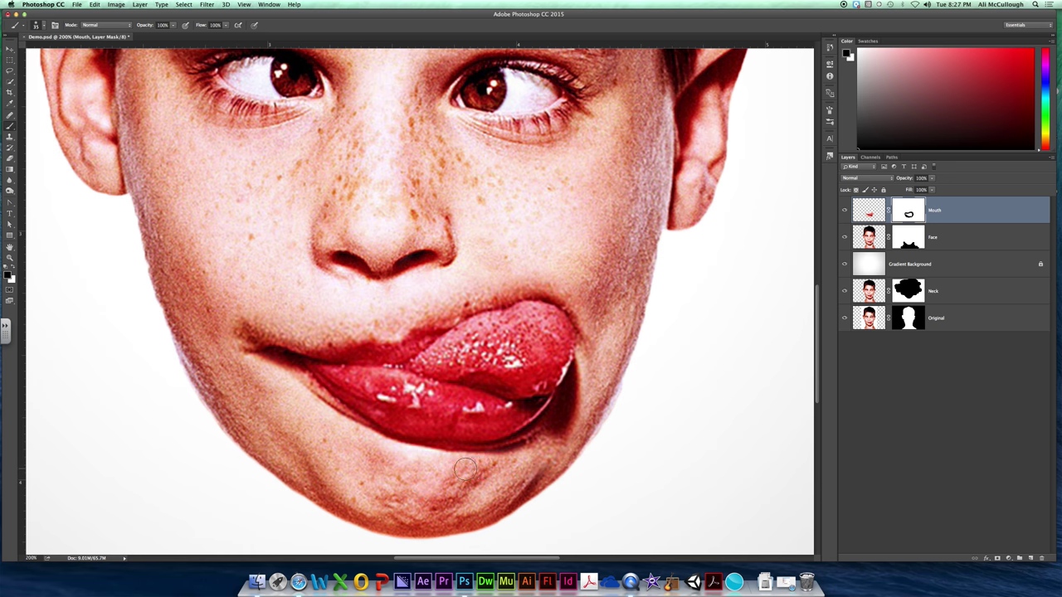
key("bracketleft")
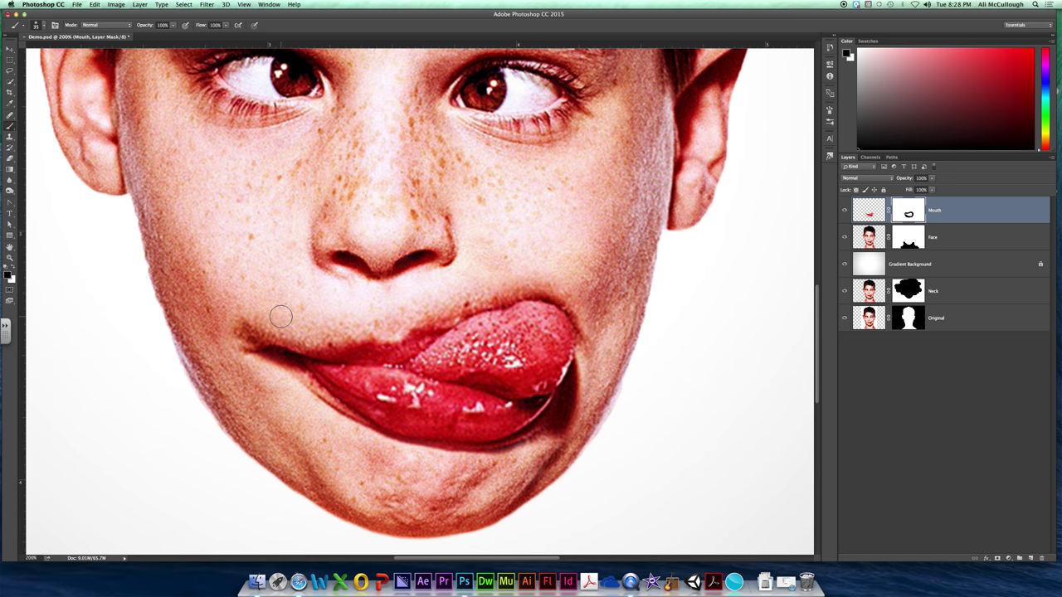
Step: Switch to white and paint the mouth back in beside the left mouth corner
key("x")
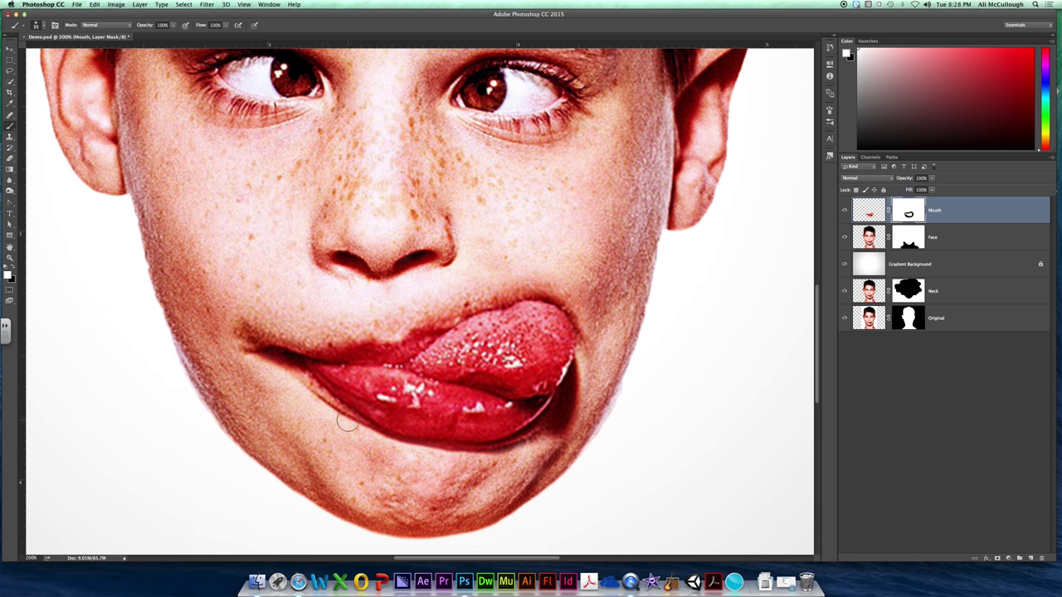
left_click_drag(202, 315, 211, 365)
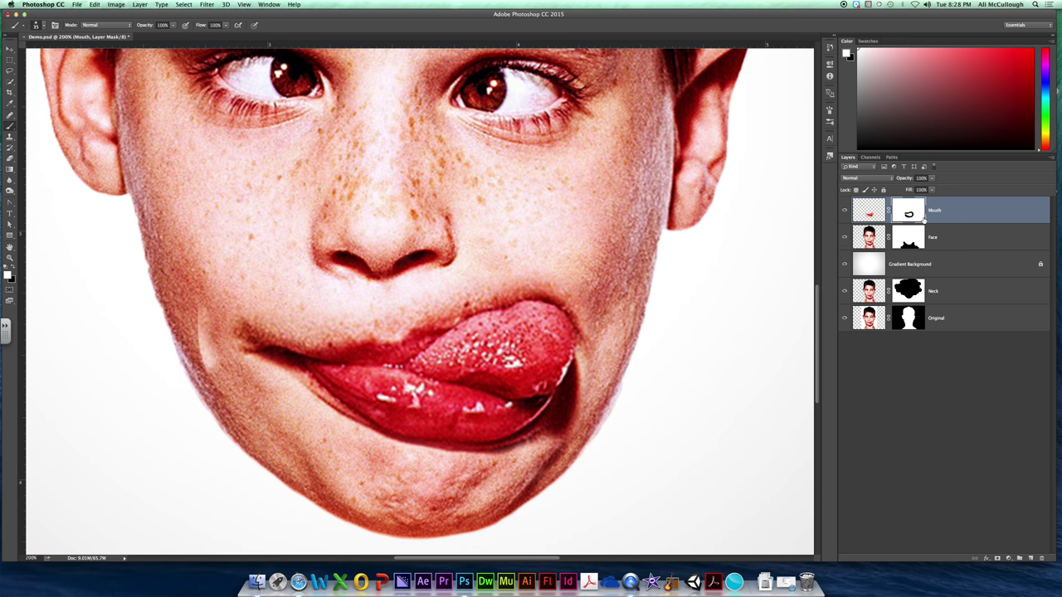
key("super+minus")
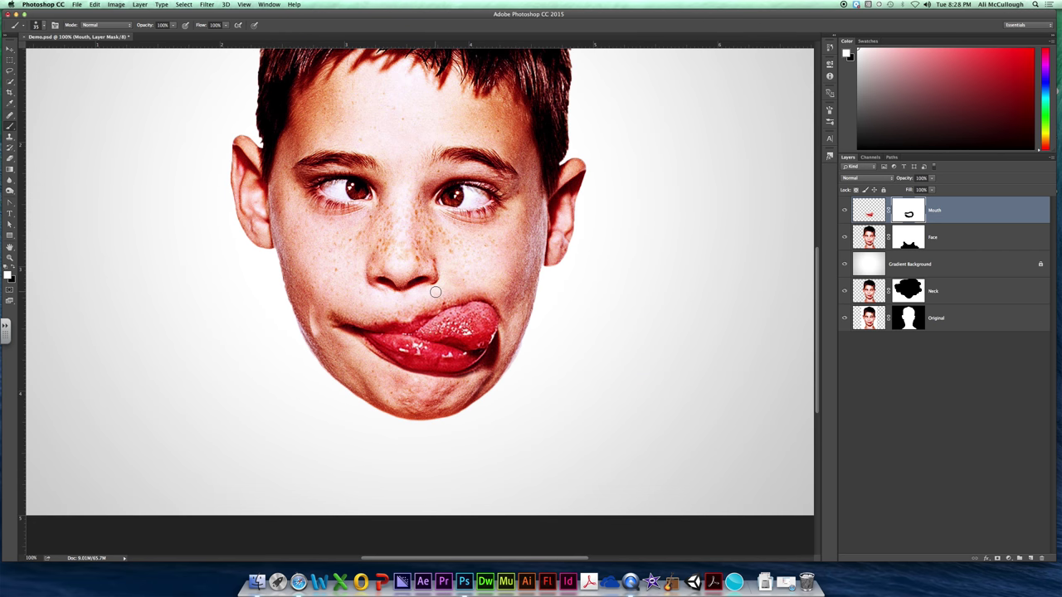
Step: Hide the Face layer, zoom in on the isolated mouth, and target the Mouth mask
left_click(868, 238)
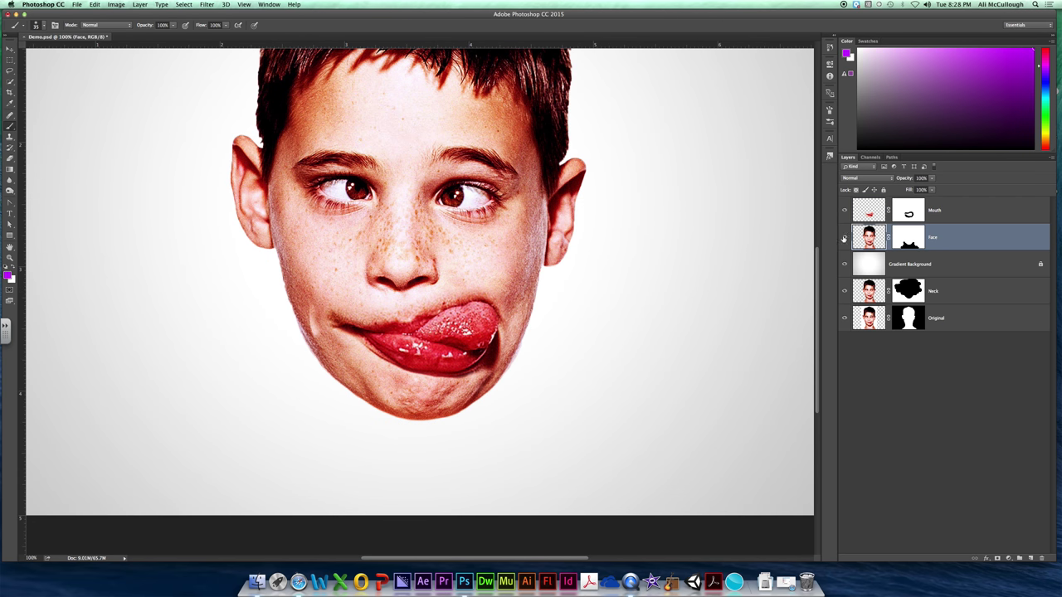
left_click(844, 237)
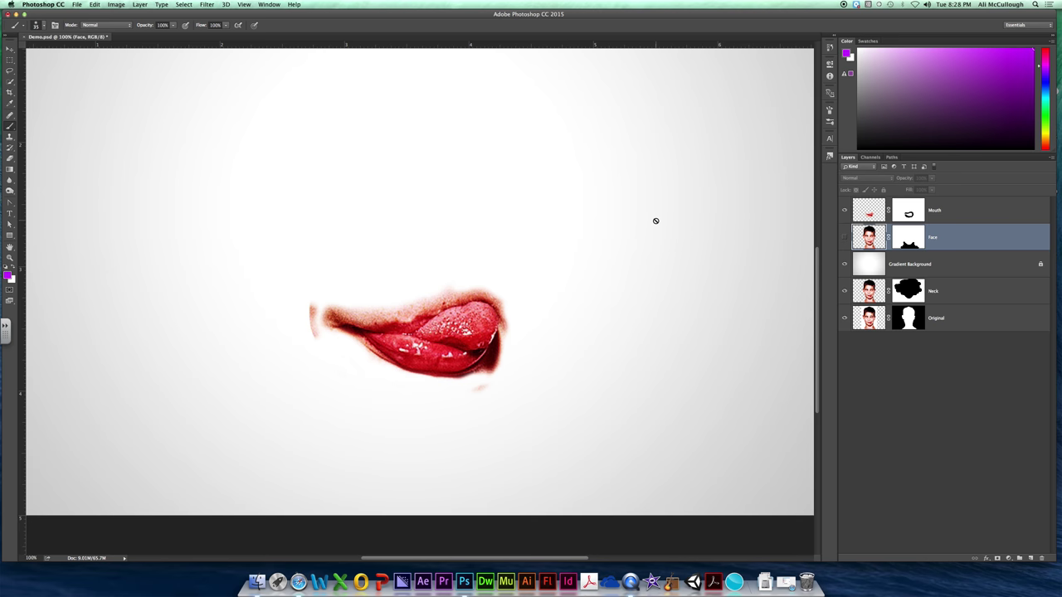
key("super+plus")
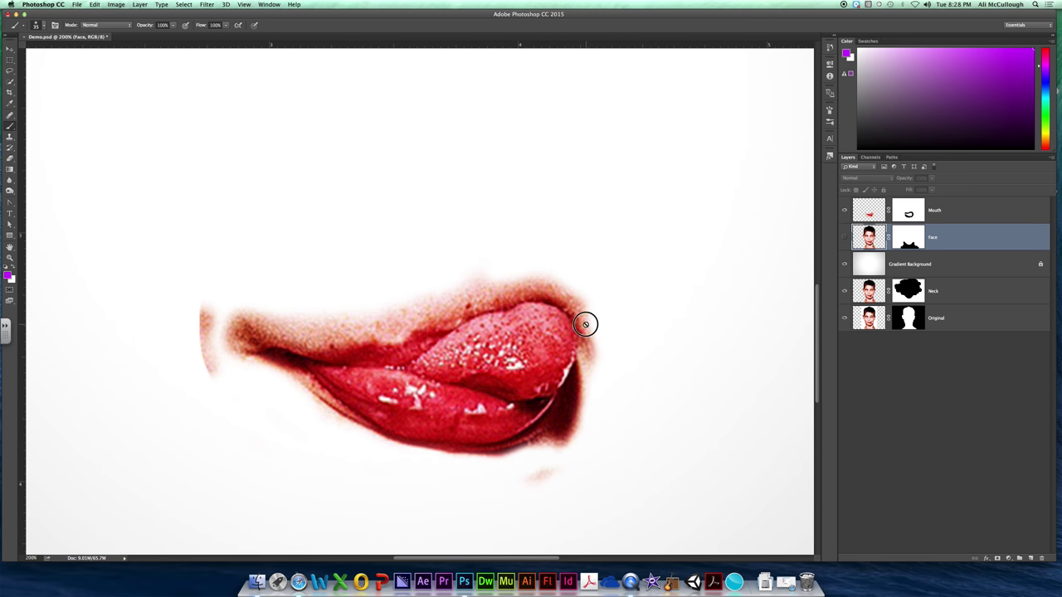
scroll(586, 320, "down", 3)
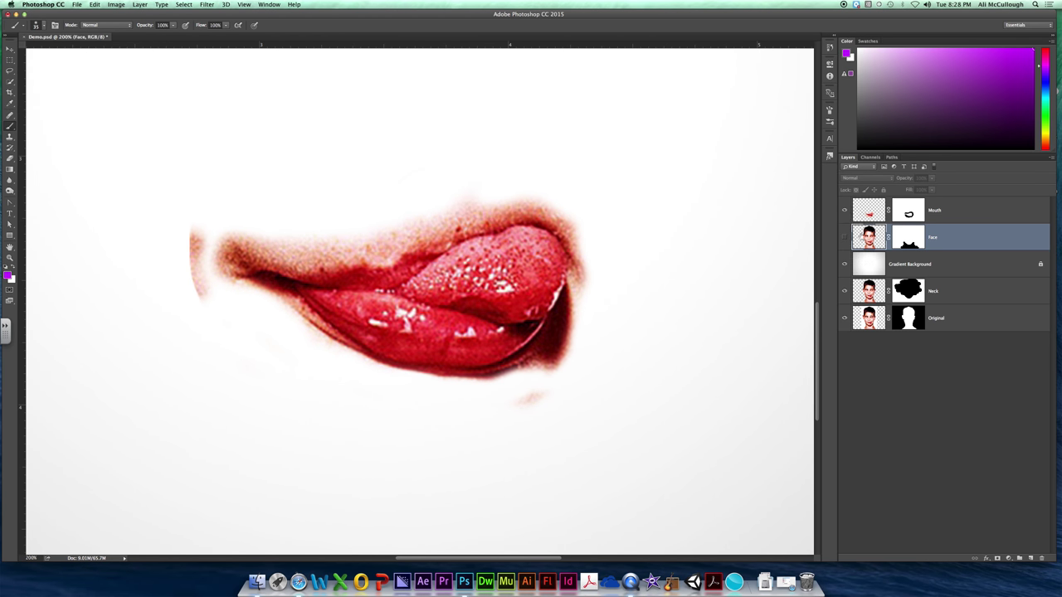
left_click(908, 212)
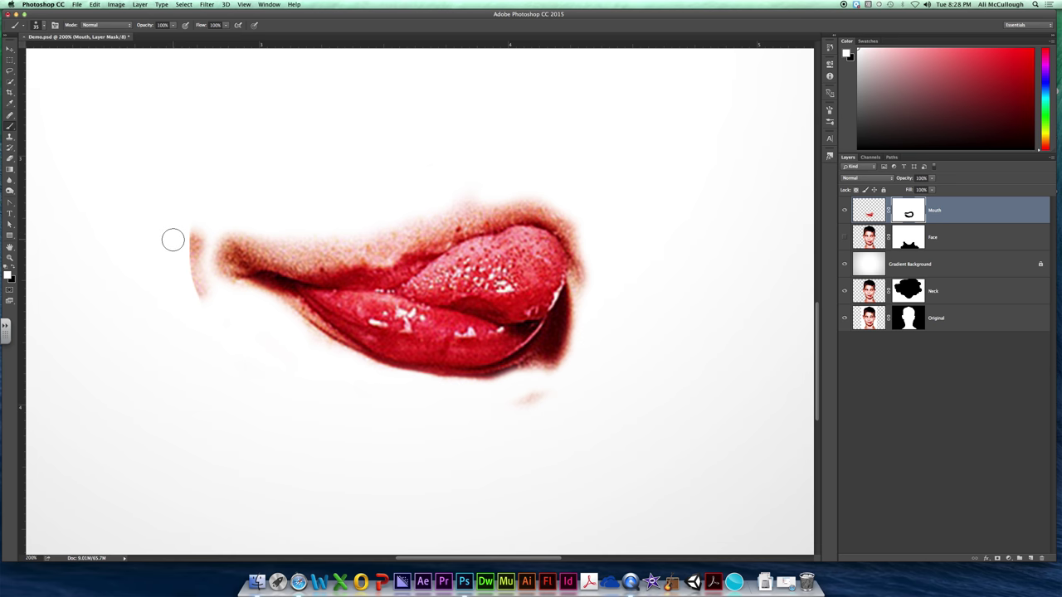
Step: Paint out the stray pink remnants above and below the lips, then show the Face layer
key("bracketright")
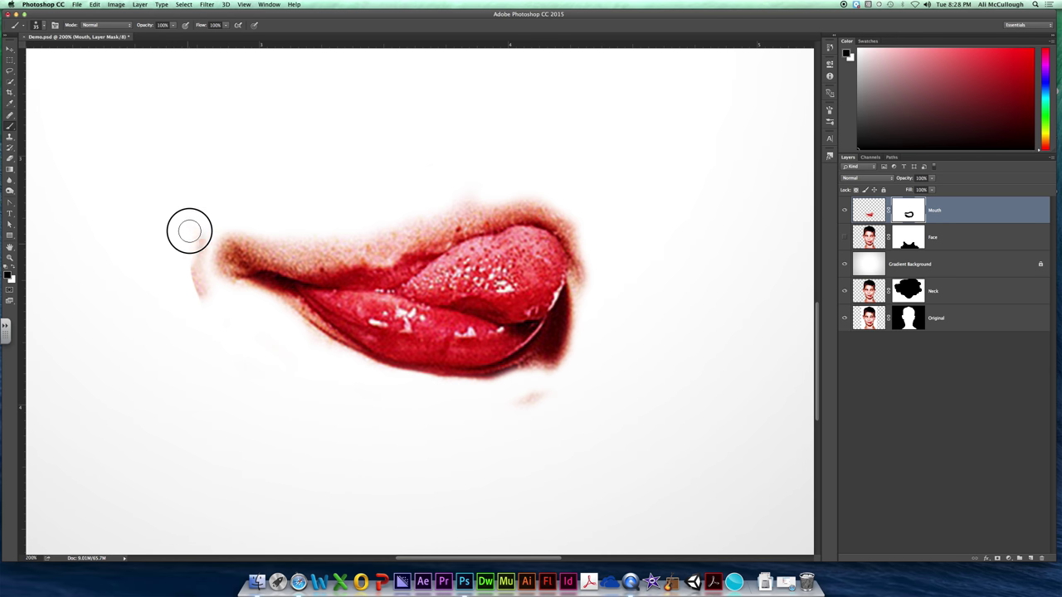
mouse_move(190, 230)
left_mouse_down()
mouse_move(200, 235)
mouse_move(196, 280)
left_mouse_up()
key("bracketleft")
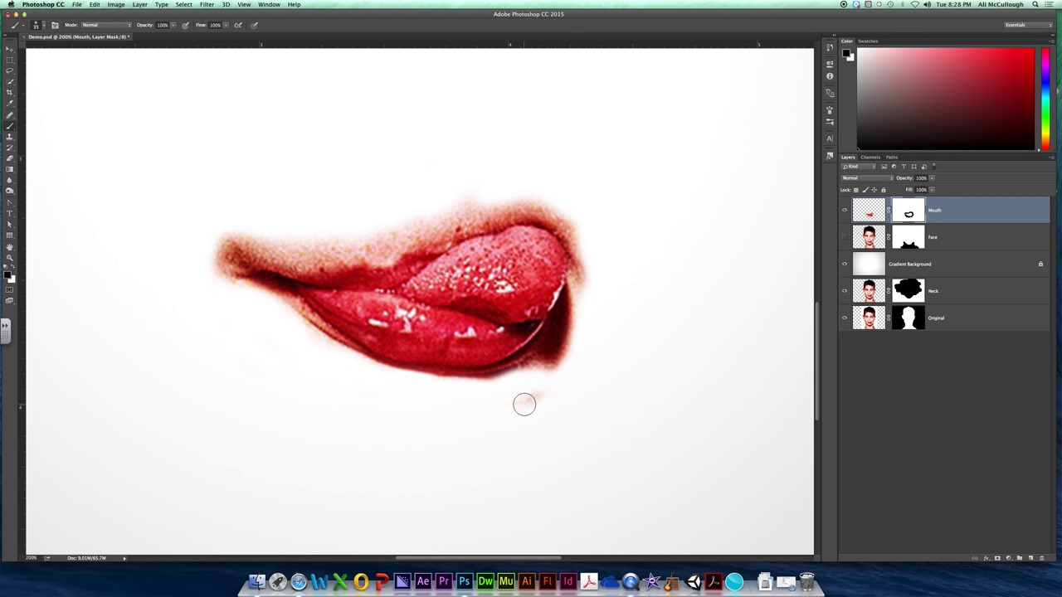
key("bracketright")
key("bracketright")
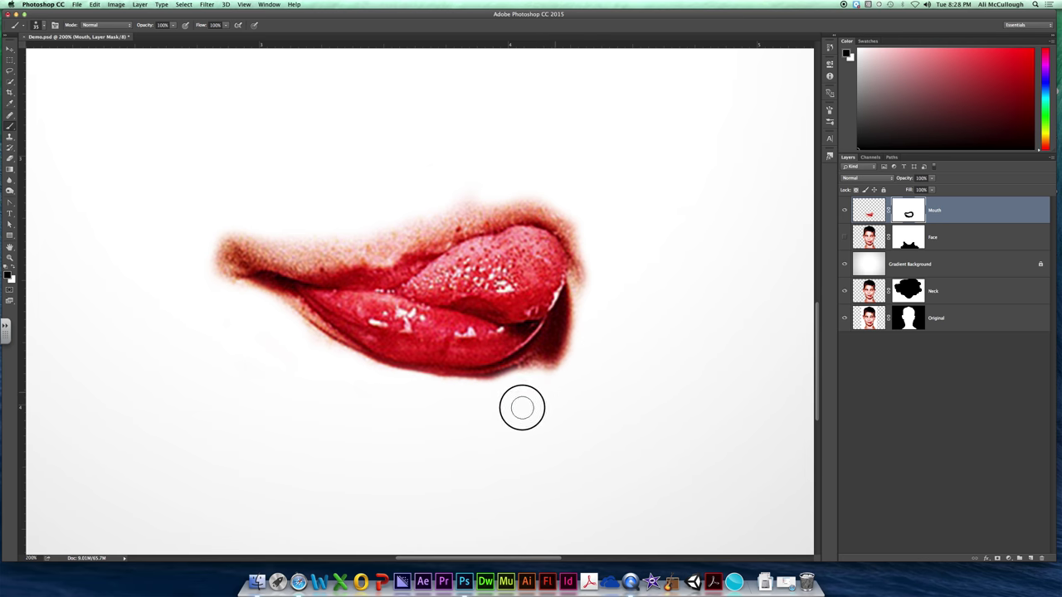
key("bracketleft")
key("bracketleft")
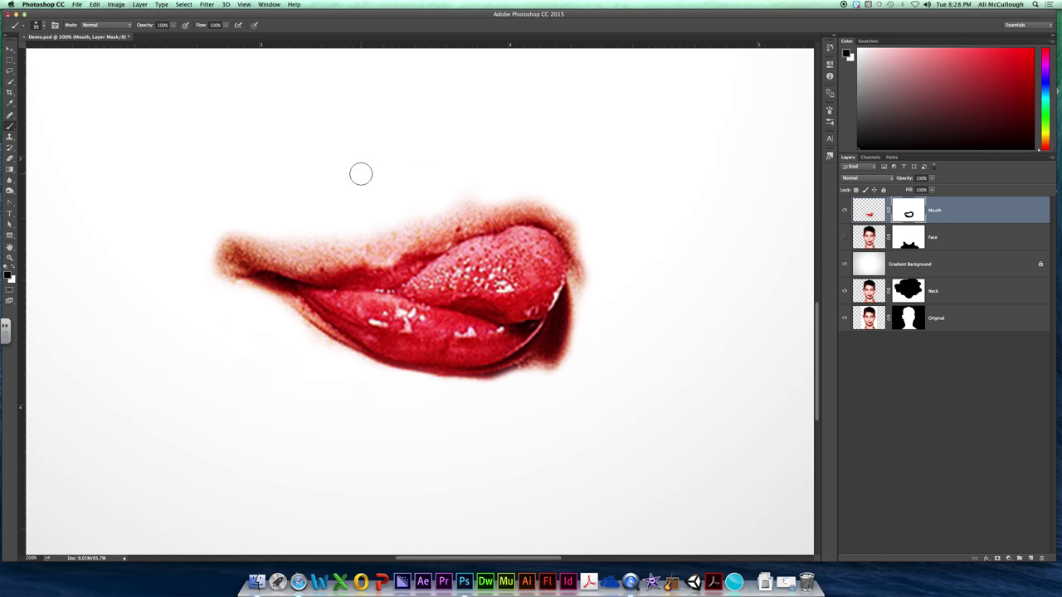
left_click_drag(388, 196, 401, 182)
left_click_drag(247, 327, 311, 373)
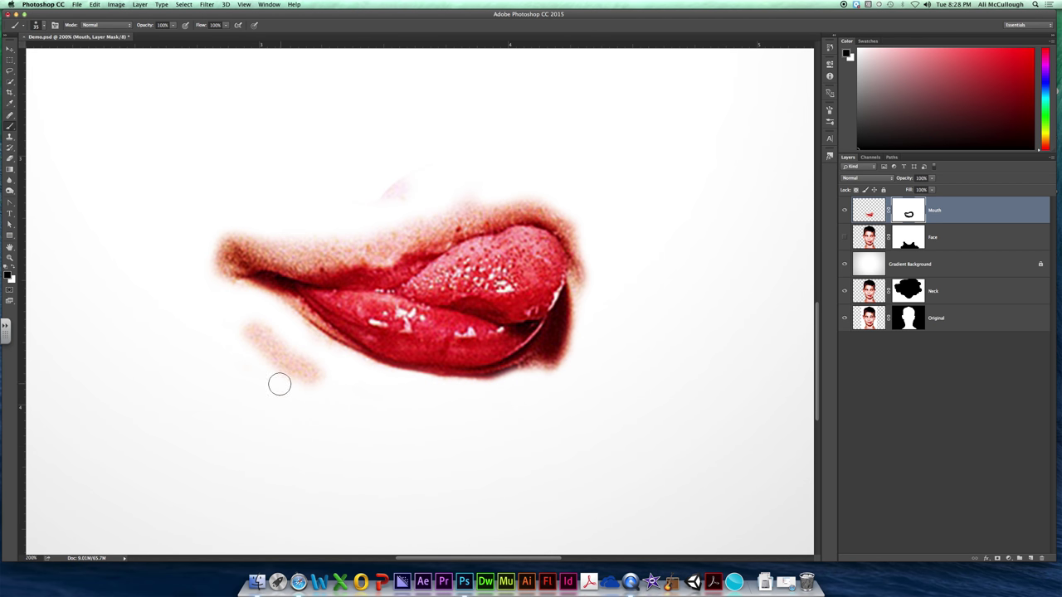
key("bracketright")
key("bracketright")
key("bracketright")
mouse_move(256, 331)
left_mouse_down()
mouse_move(289, 375)
mouse_move(238, 332)
mouse_move(329, 370)
left_mouse_up()
mouse_move(384, 182)
left_mouse_down()
mouse_move(429, 191)
mouse_move(384, 186)
left_mouse_up()
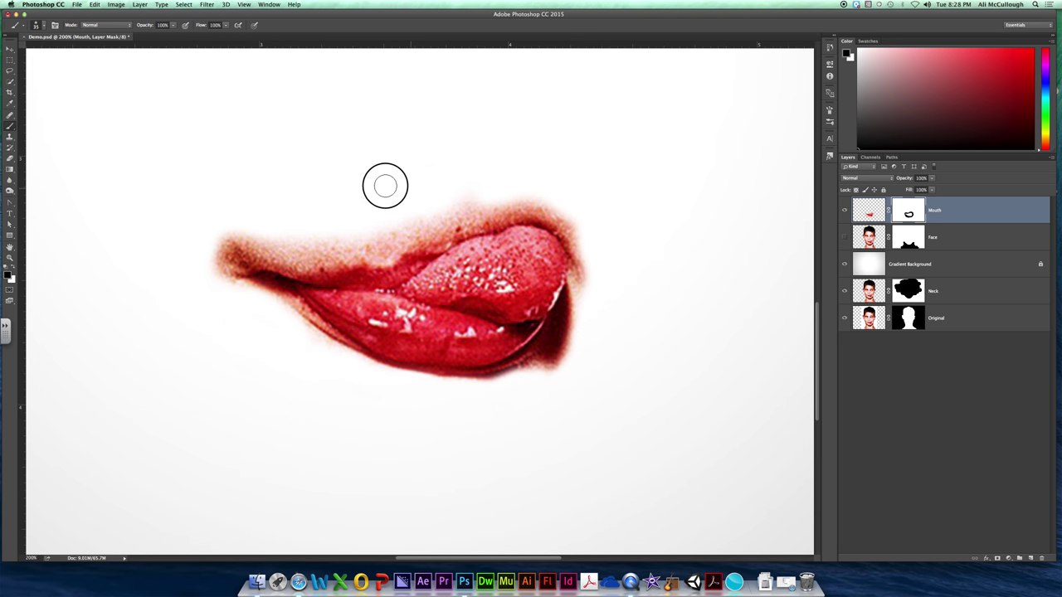
key("bracketleft")
key("bracketleft")
key("bracketleft")
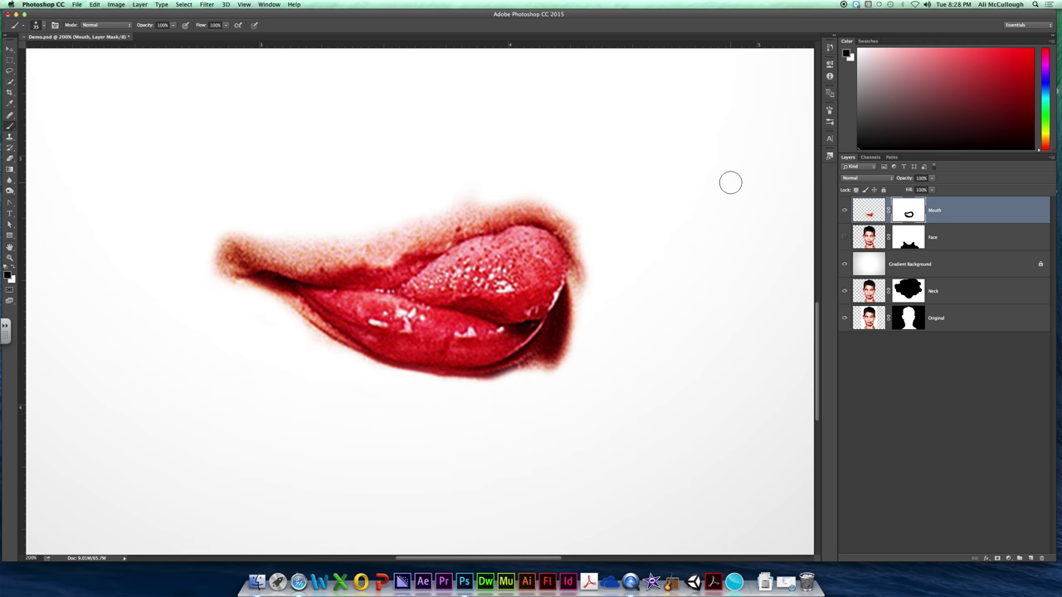
left_click(845, 237)
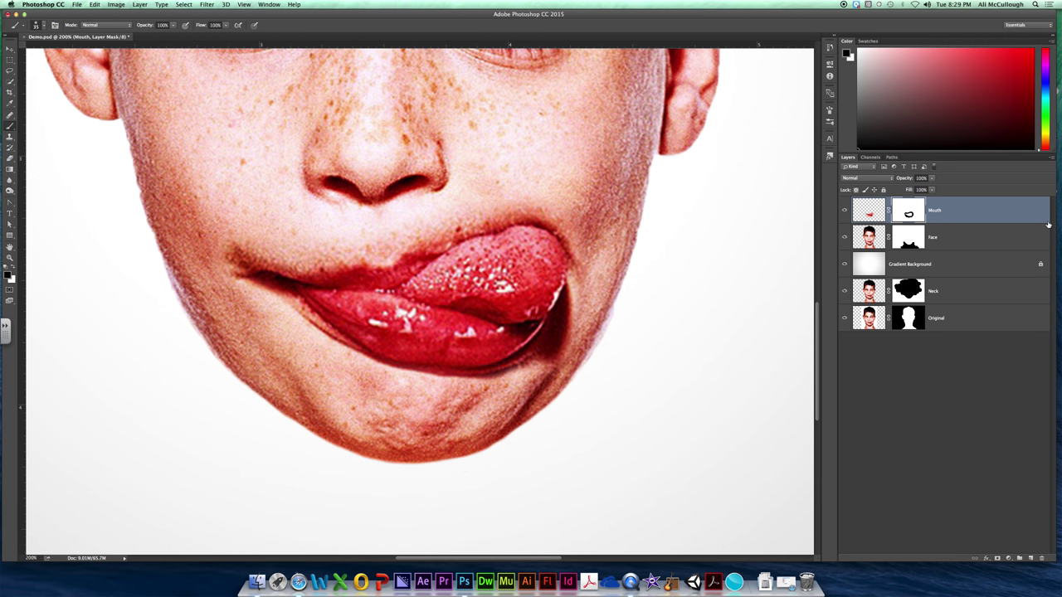
Step: Zoom out to 100% to see the whole face with the blended mouth
key("super+minus")
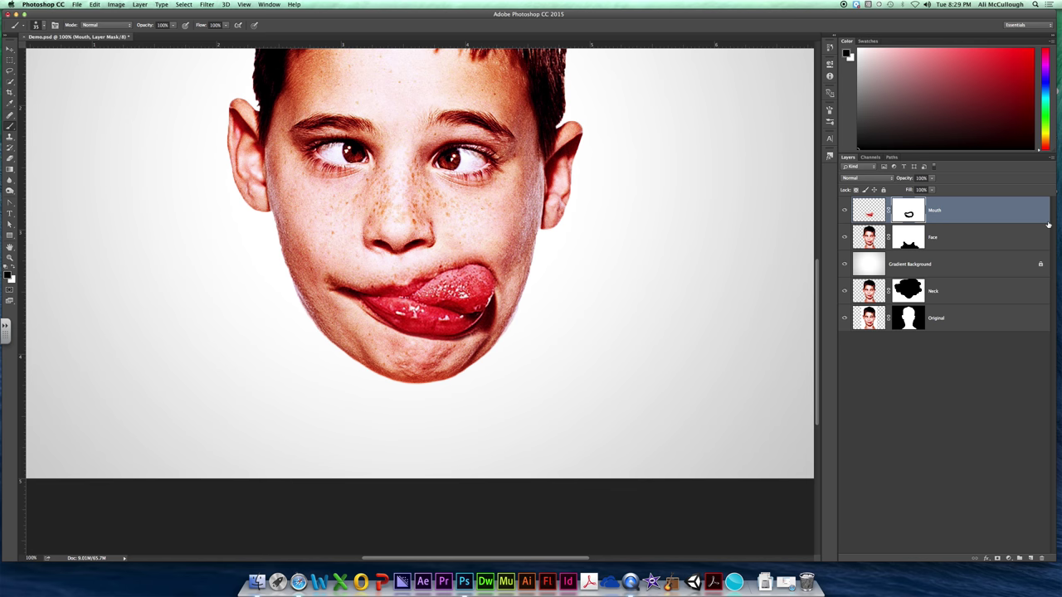